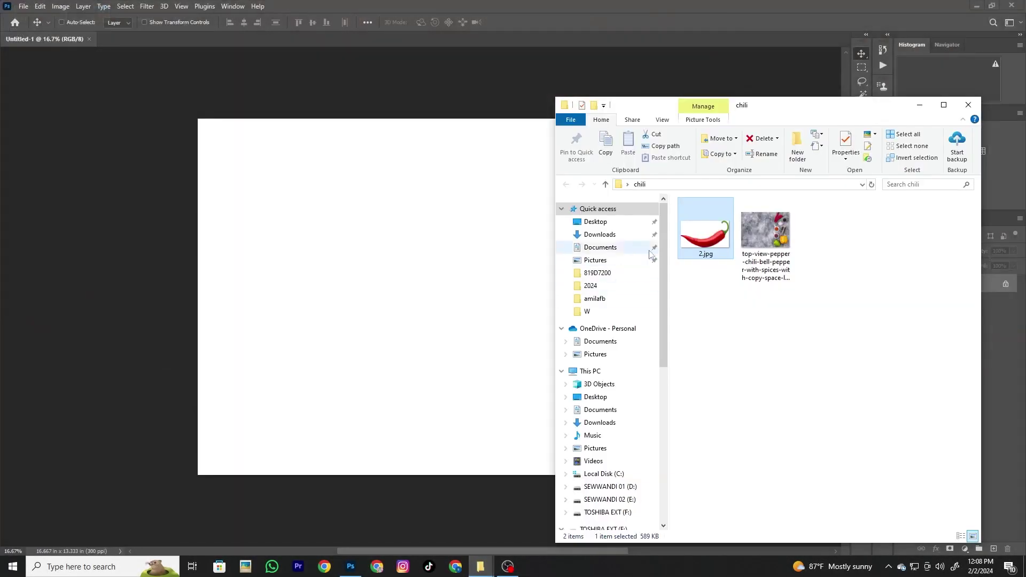
# Drag 2.jpg from File Explorer onto the blank Photoshop canvas as a new layer
pyautogui.moveTo(705, 230); pyautogui.dragTo(420, 324)
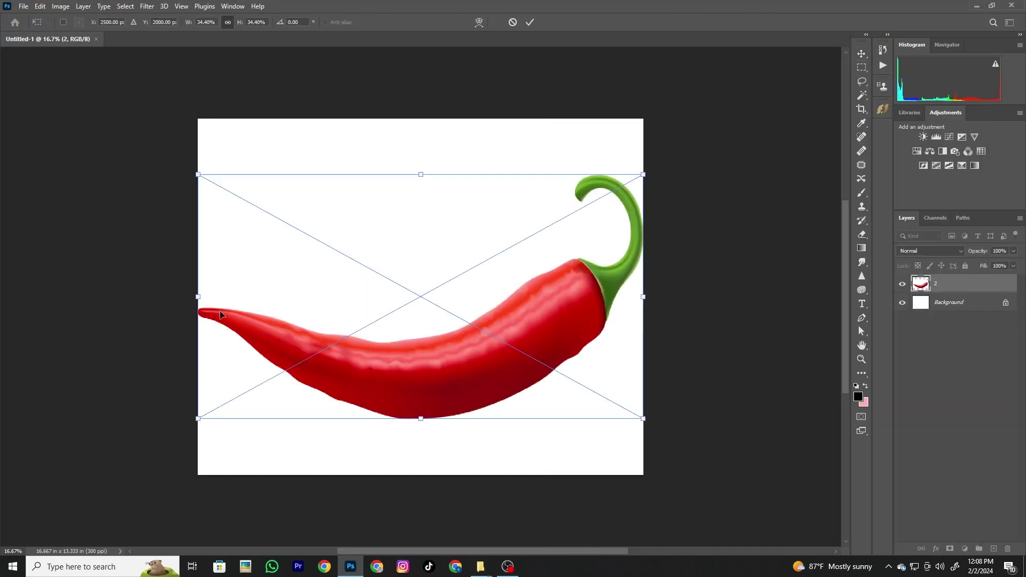
# Fit the placed chili across the canvas and rasterize its layer
pyautogui.moveTo(198, 300); pyautogui.dragTo(217, 298)
pyautogui.moveTo(643, 296); pyautogui.dragTo(632, 300)
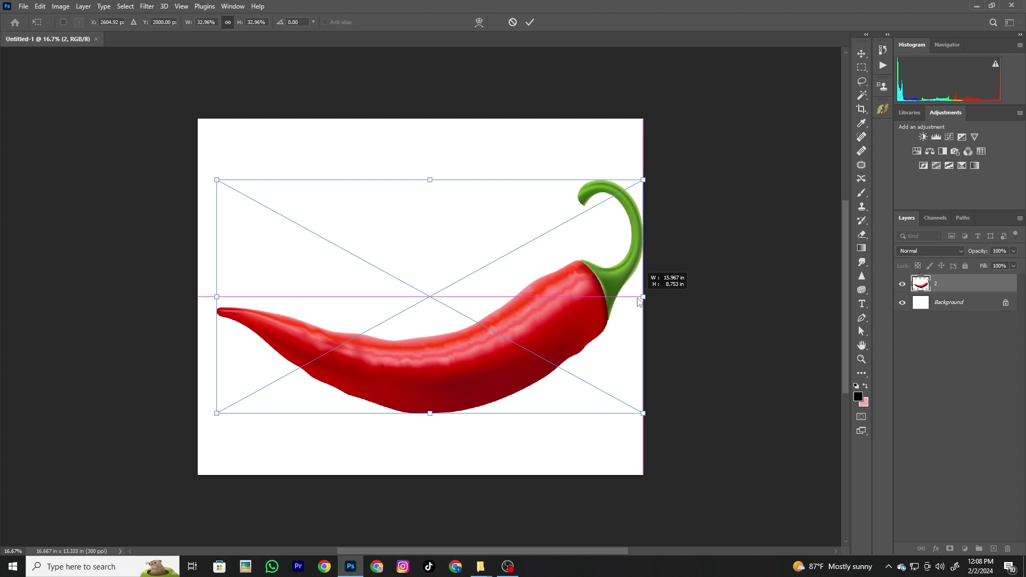
pyautogui.press('Return')
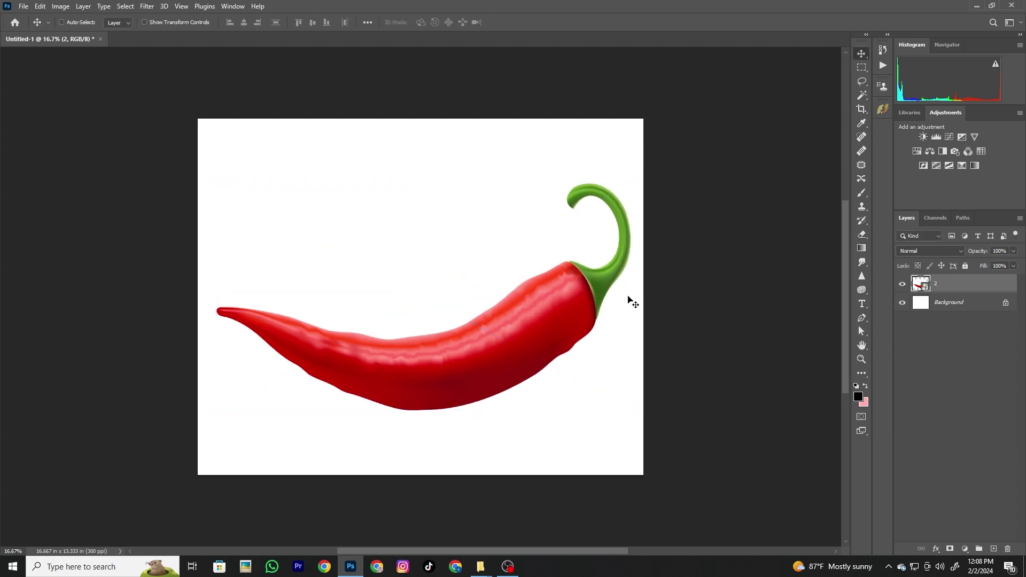
pyautogui.rightClick(924, 283)
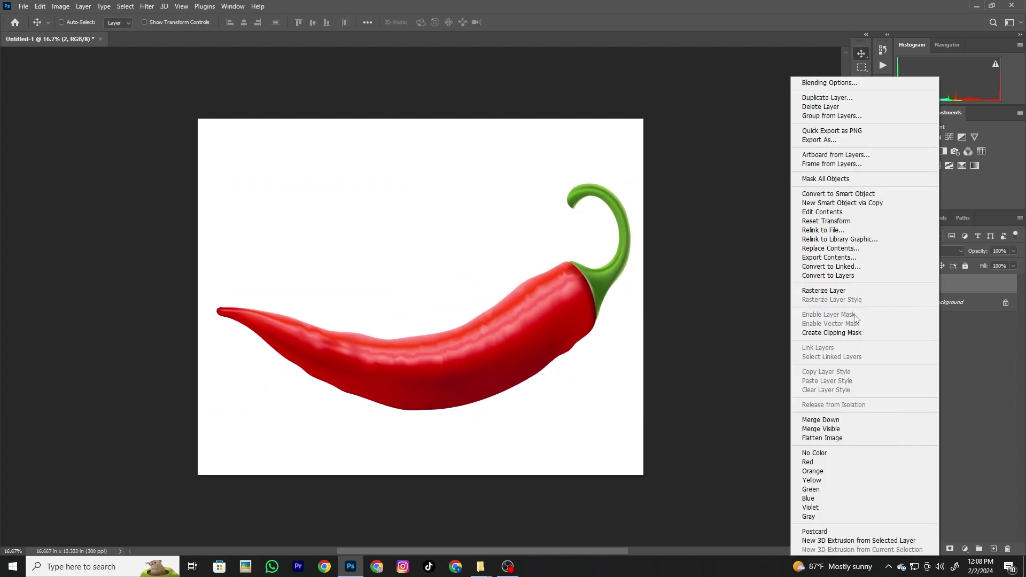
pyautogui.click(925, 289)
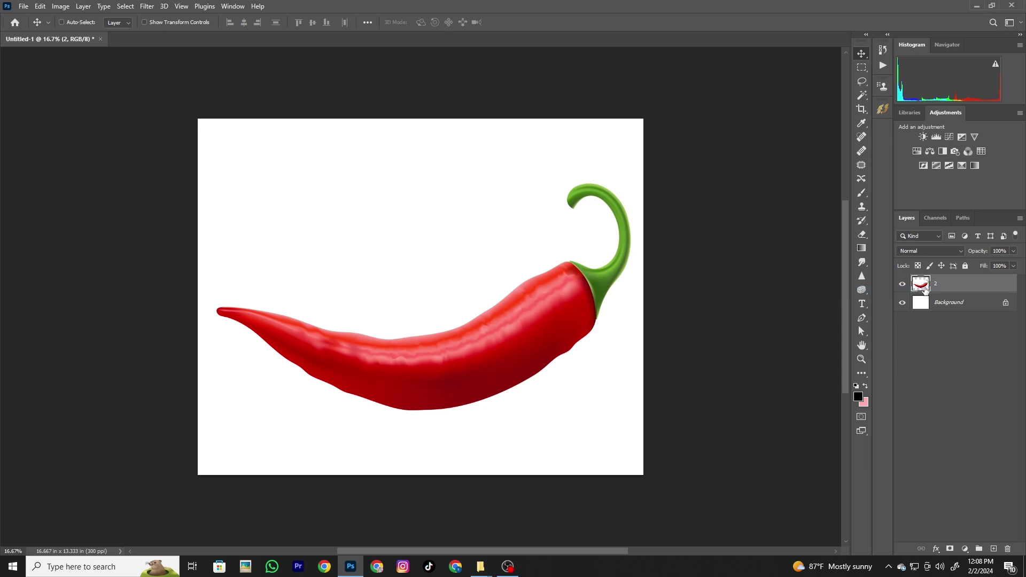
# Select the chili with Object Selection and delete its white background
pyautogui.rightClick(861, 94)
pyautogui.click(896, 98)
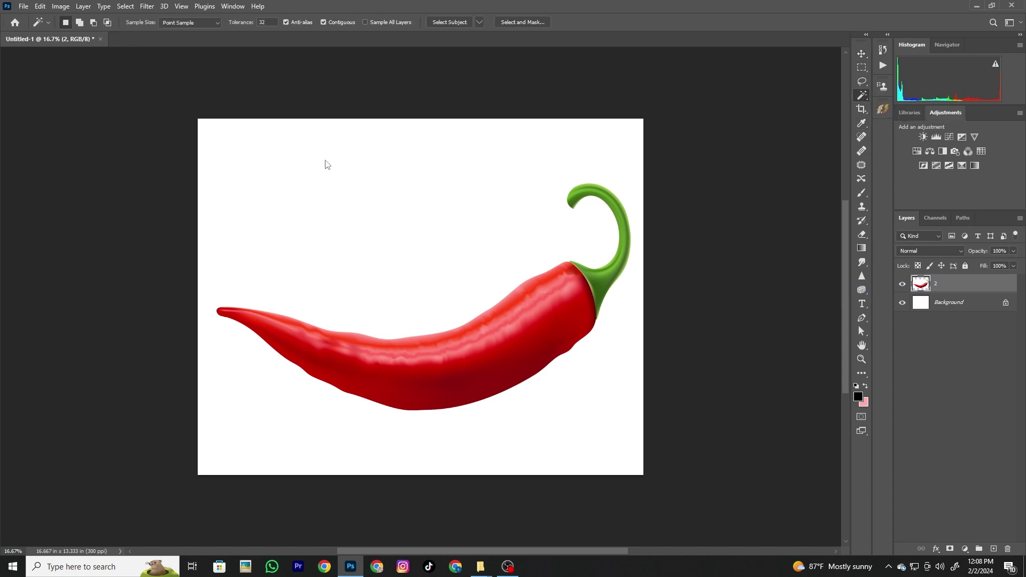
pyautogui.moveTo(251, 170); pyautogui.dragTo(597, 411)
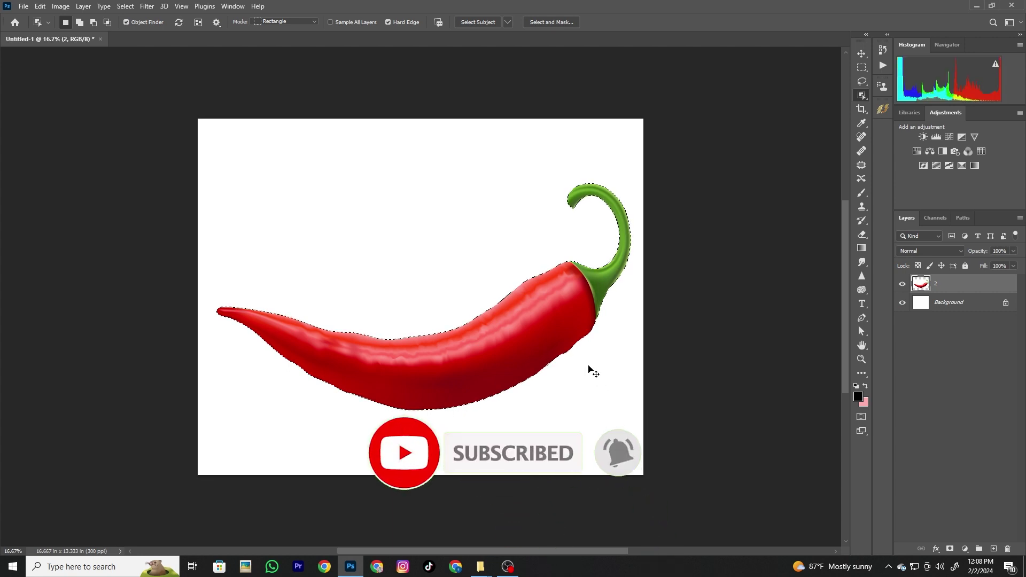
pyautogui.hotkey('ctrl', 'shift', 'i')
pyautogui.press('Delete')
pyautogui.hotkey('ctrl', 'd')
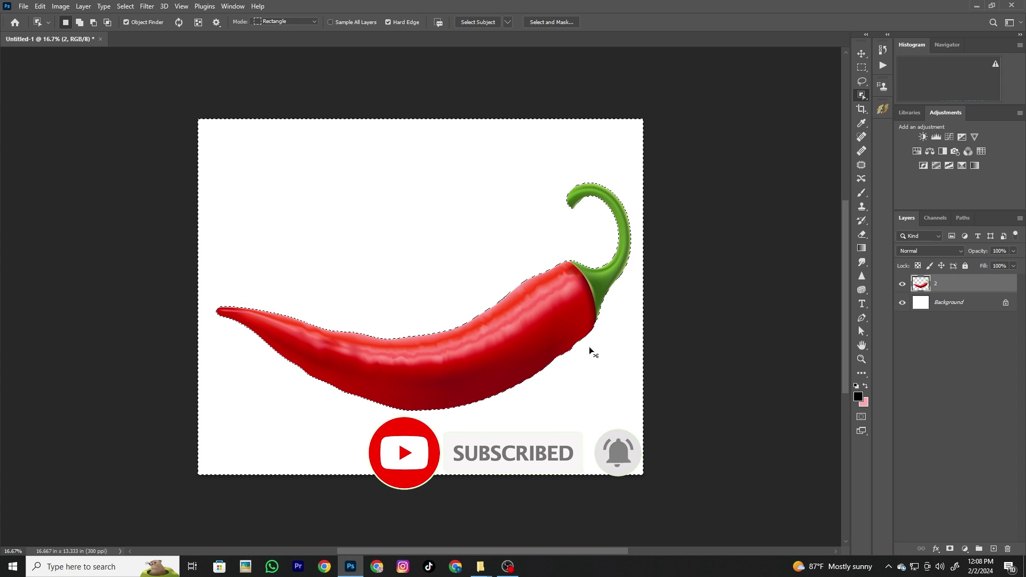
# Scale the isolated chili layer down slightly with Free Transform
pyautogui.click(862, 53)
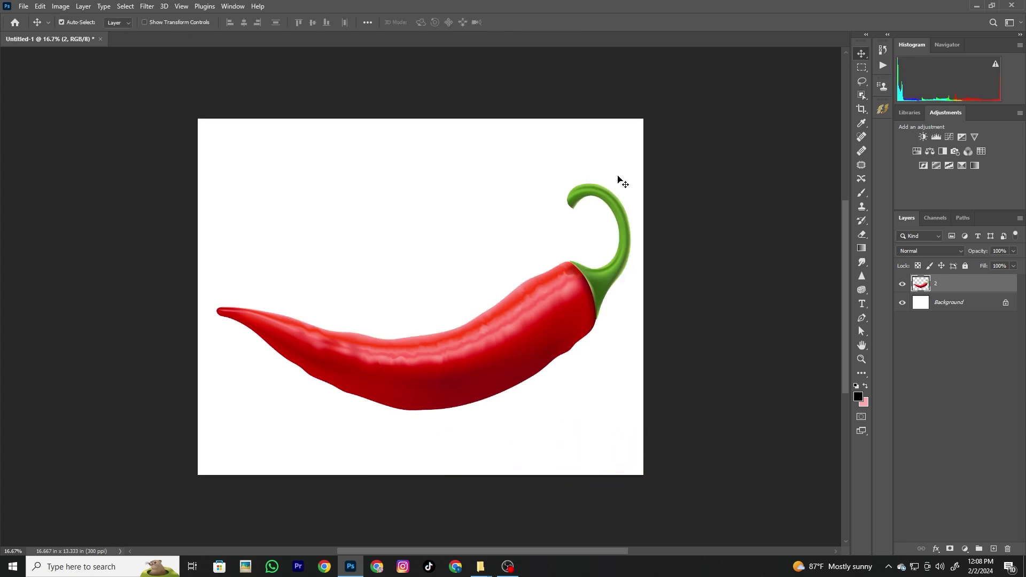
pyautogui.hotkey('ctrl', 't')
pyautogui.moveTo(630, 184); pyautogui.dragTo(621, 191)
pyautogui.press('Return')
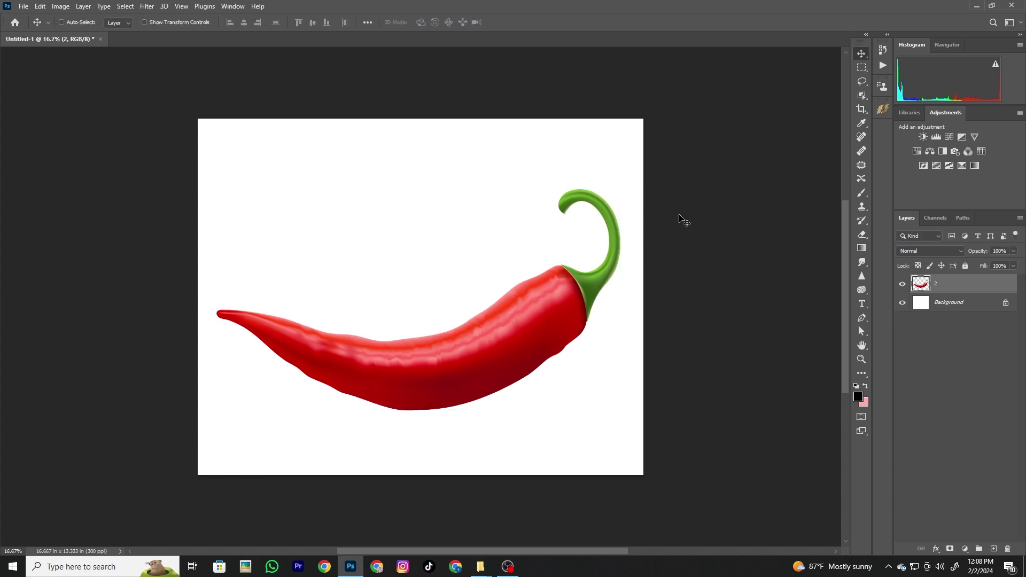
# Add a small black bold 'PEPPER' text layer above the chili and commit it
pyautogui.click(862, 303)
pyautogui.click(334, 267)
pyautogui.hotkey('ctrl', 't')
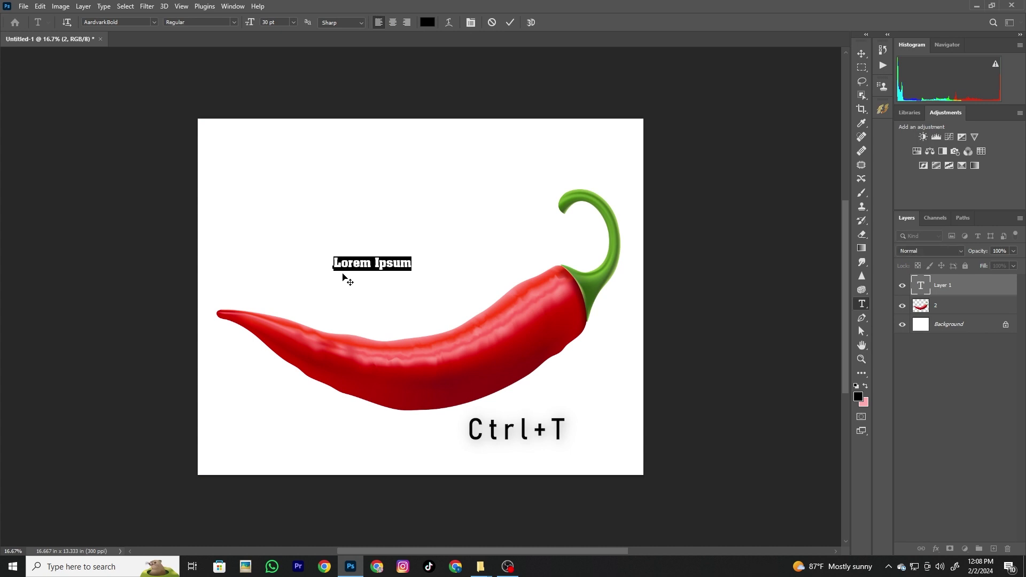
pyautogui.write('PE')
pyautogui.write('PP')
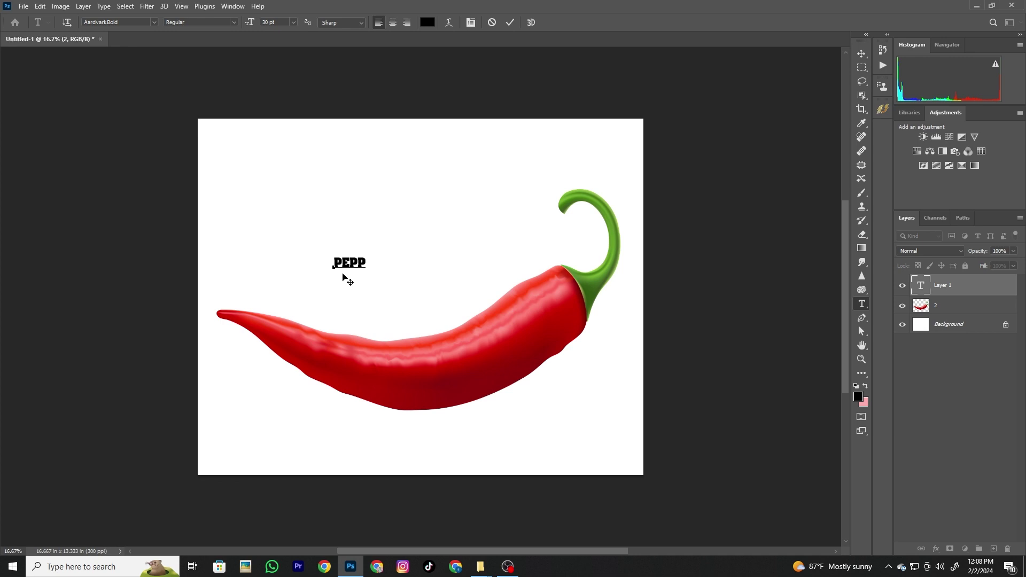
pyautogui.write('ER')
pyautogui.hotkey('ctrl', 'a')
pyautogui.hotkey('ctrl', 't')
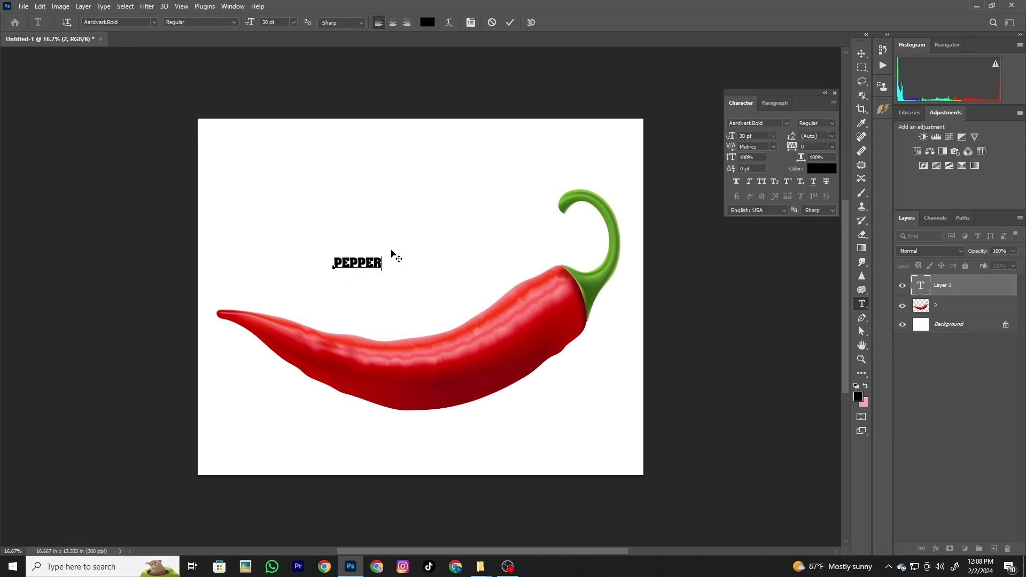
pyautogui.click(861, 53)
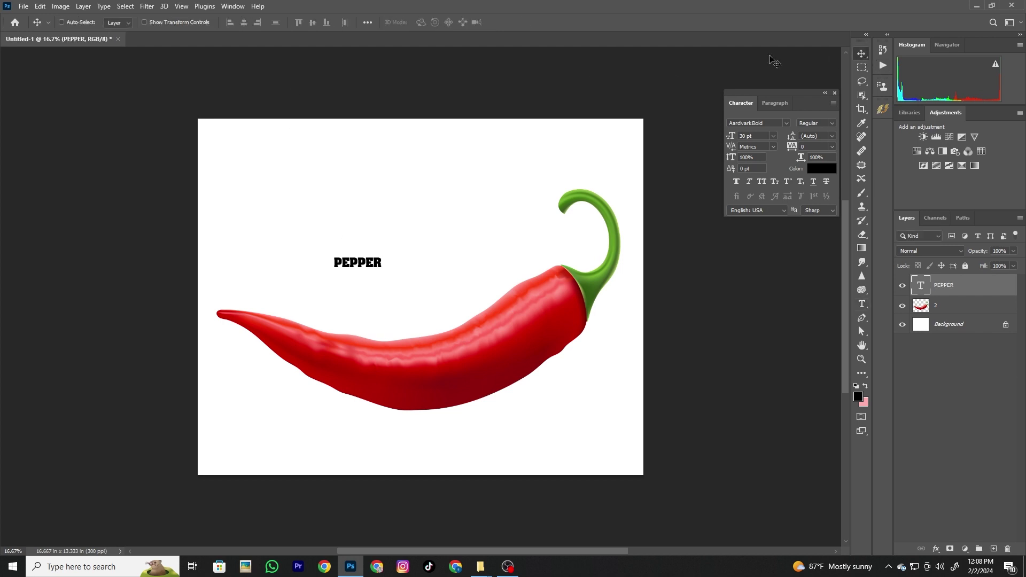
# Scale PEPPER up to roughly three times its size and centre it on the chili's body
pyautogui.hotkey('ctrl', 't')
pyautogui.moveTo(382, 257); pyautogui.dragTo(492, 226)
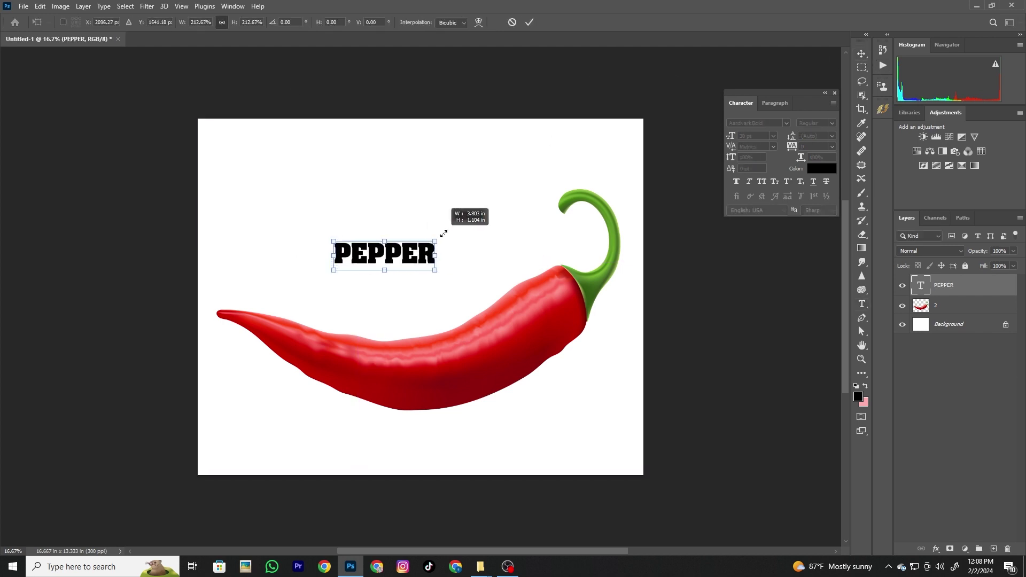
pyautogui.moveTo(422, 247); pyautogui.dragTo(422, 369)
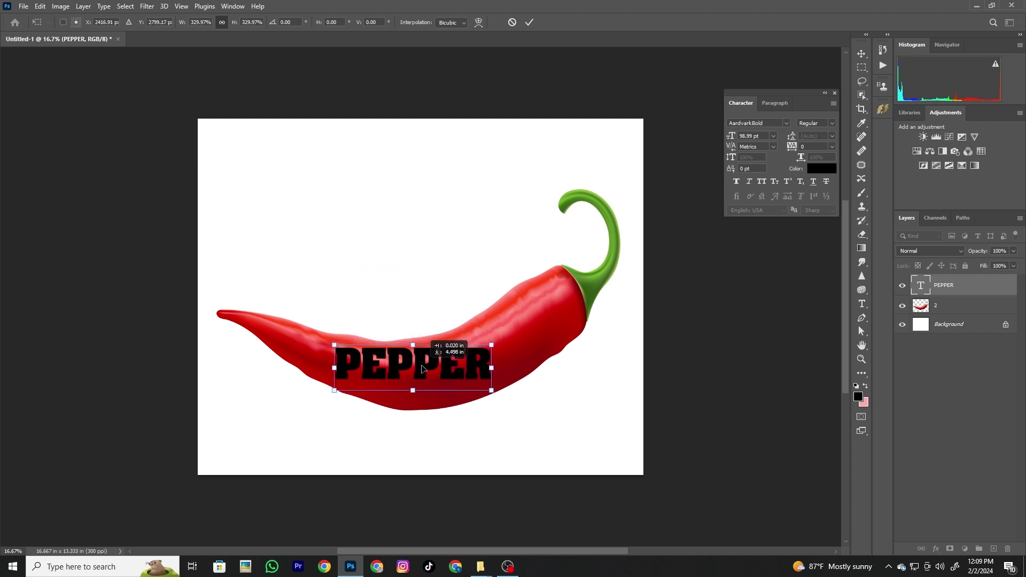
pyautogui.moveTo(491, 345); pyautogui.dragTo(503, 339)
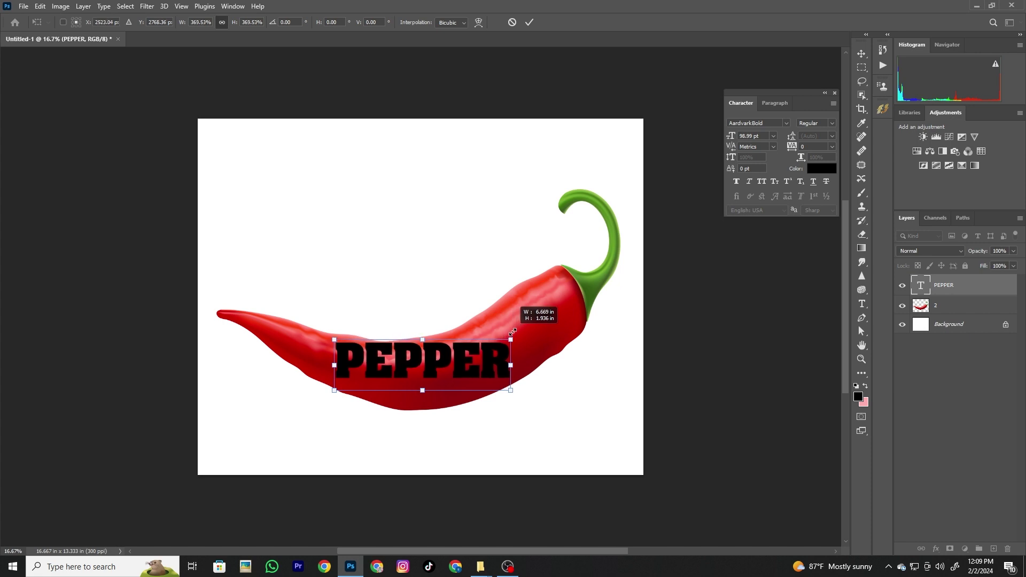
pyautogui.moveTo(503, 338); pyautogui.dragTo(518, 337)
pyautogui.moveTo(457, 364); pyautogui.dragTo(454, 368)
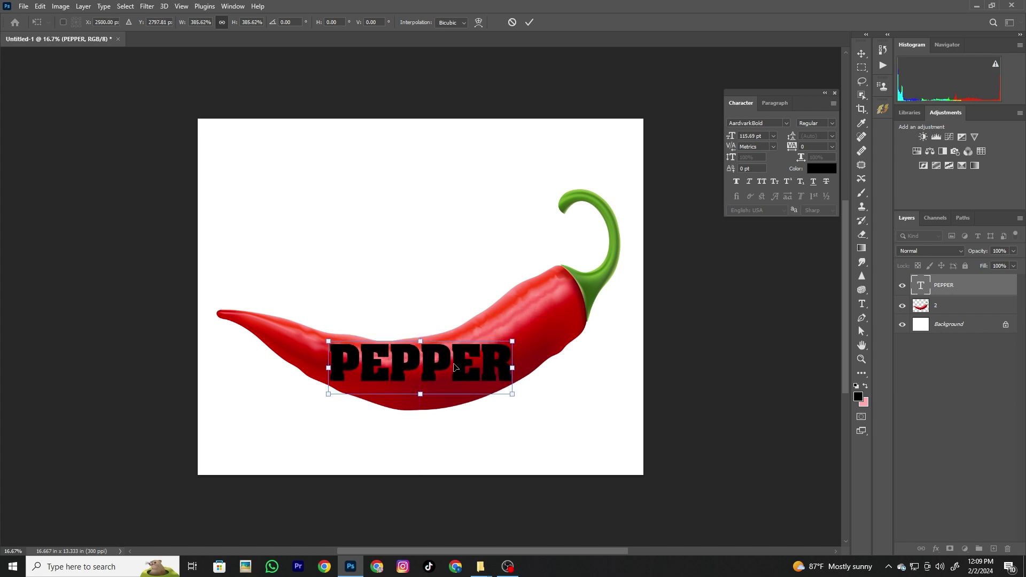
pyautogui.press('Return')
# Convert the PEPPER layer to a smart object and put it into Warp transform
pyautogui.rightClick(932, 287)
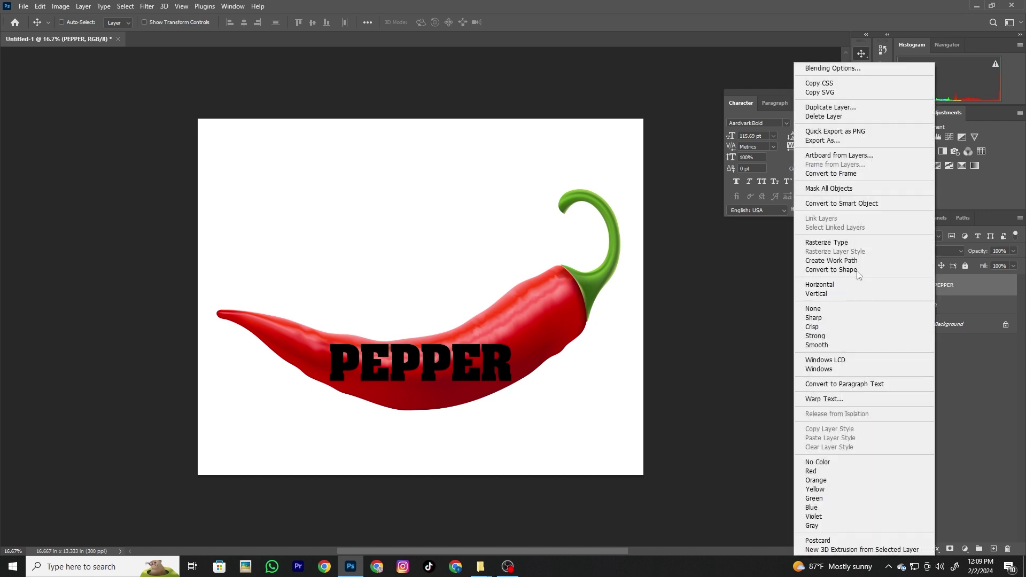
pyautogui.click(842, 204)
pyautogui.hotkey('ctrl', 't')
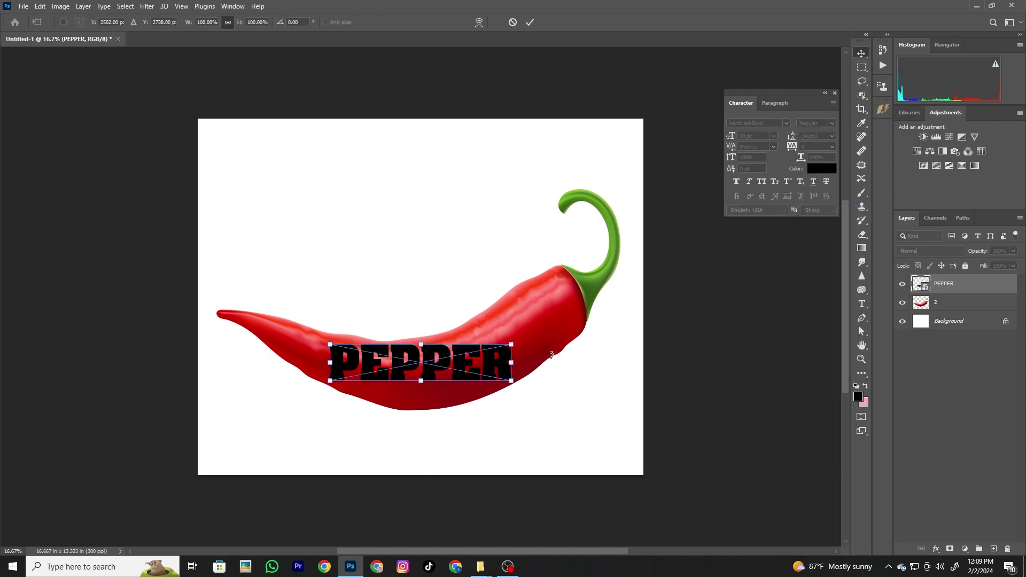
pyautogui.rightClick(502, 367)
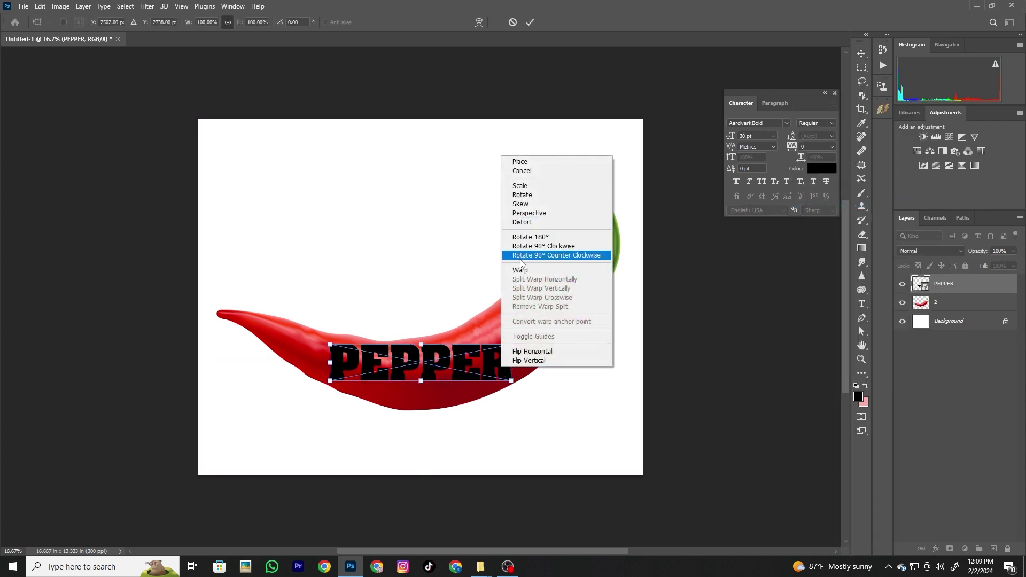
pyautogui.click(520, 270)
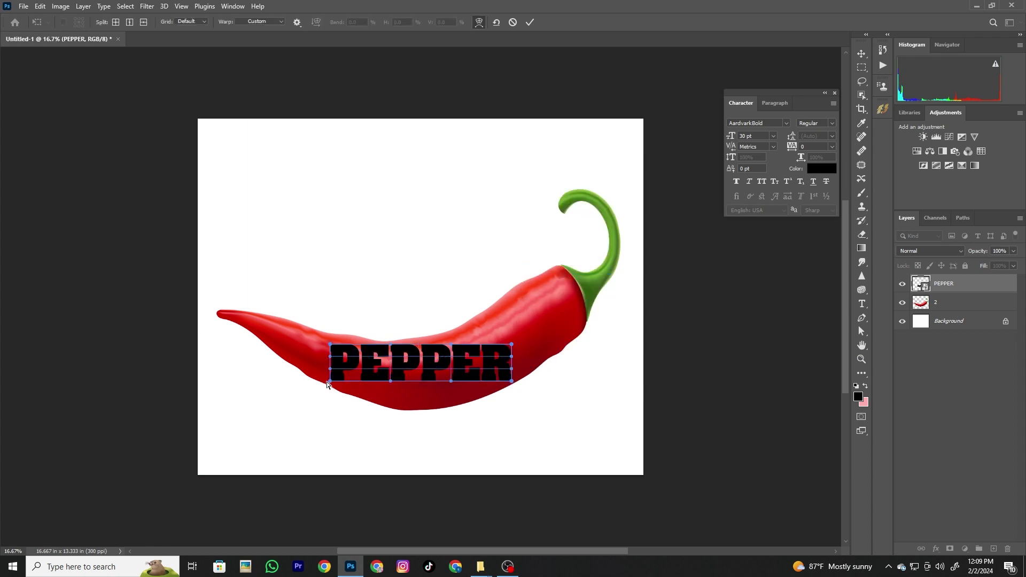
# Warp PEPPER's corners and bottom edge to follow the chili's curve
pyautogui.moveTo(327, 384); pyautogui.dragTo(323, 379)
pyautogui.moveTo(330, 344)
pyautogui.mouseDown()
pyautogui.moveTo(329, 334)
pyautogui.moveTo(325, 358)
pyautogui.mouseUp()
pyautogui.moveTo(512, 345); pyautogui.dragTo(511, 316)
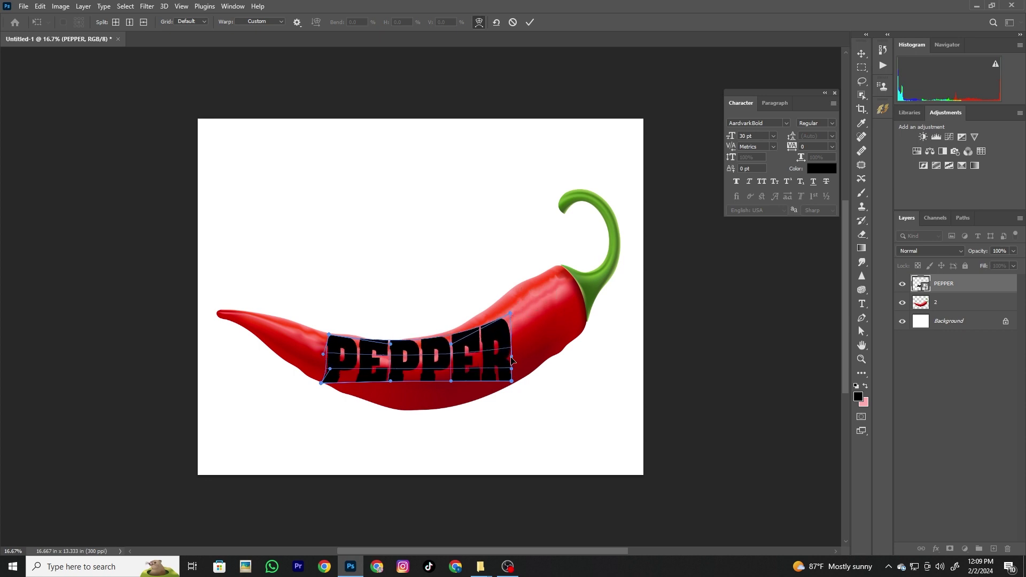
pyautogui.moveTo(511, 356); pyautogui.dragTo(524, 348)
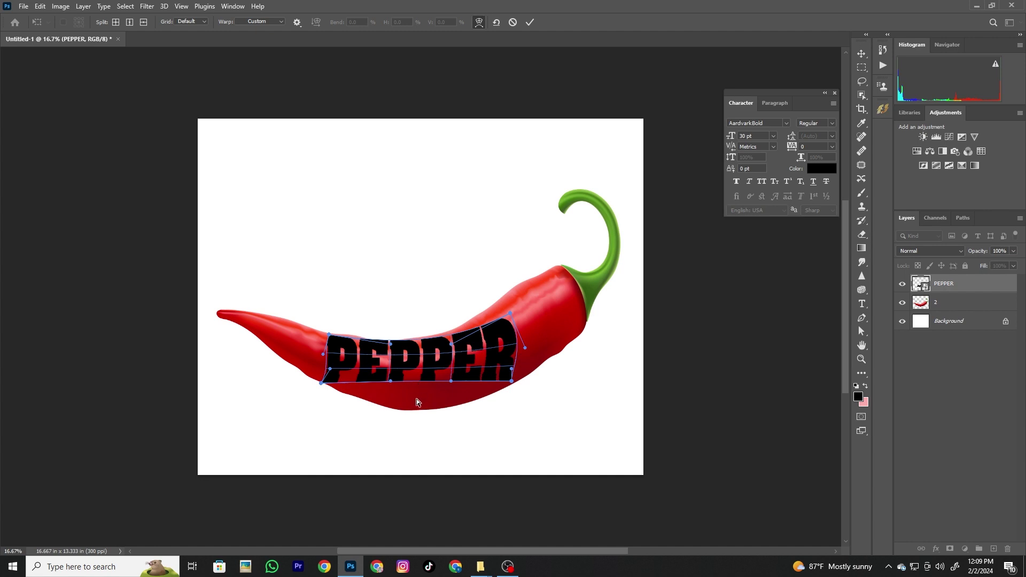
pyautogui.moveTo(419, 381); pyautogui.dragTo(420, 410)
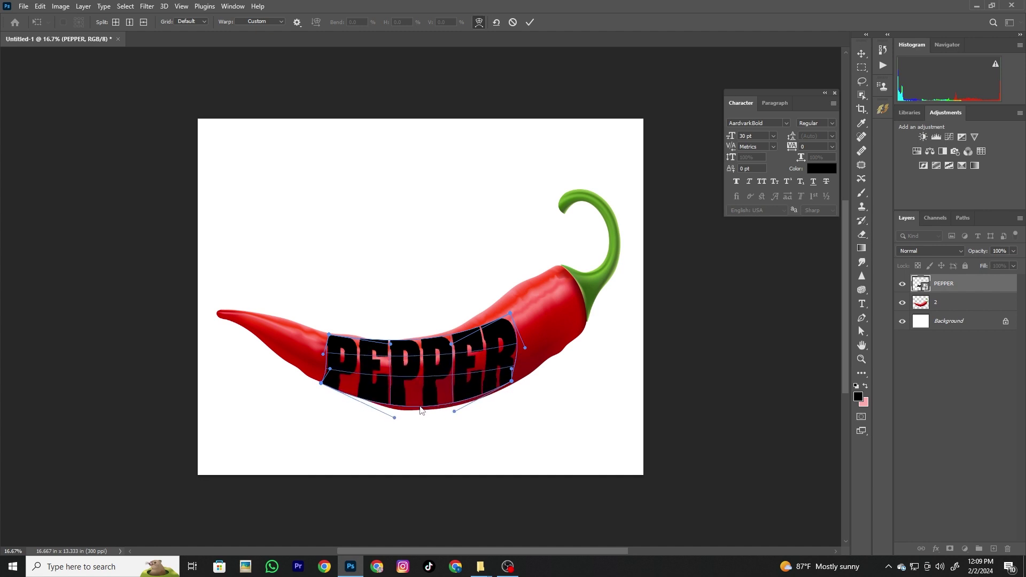
pyautogui.moveTo(421, 411); pyautogui.dragTo(421, 409)
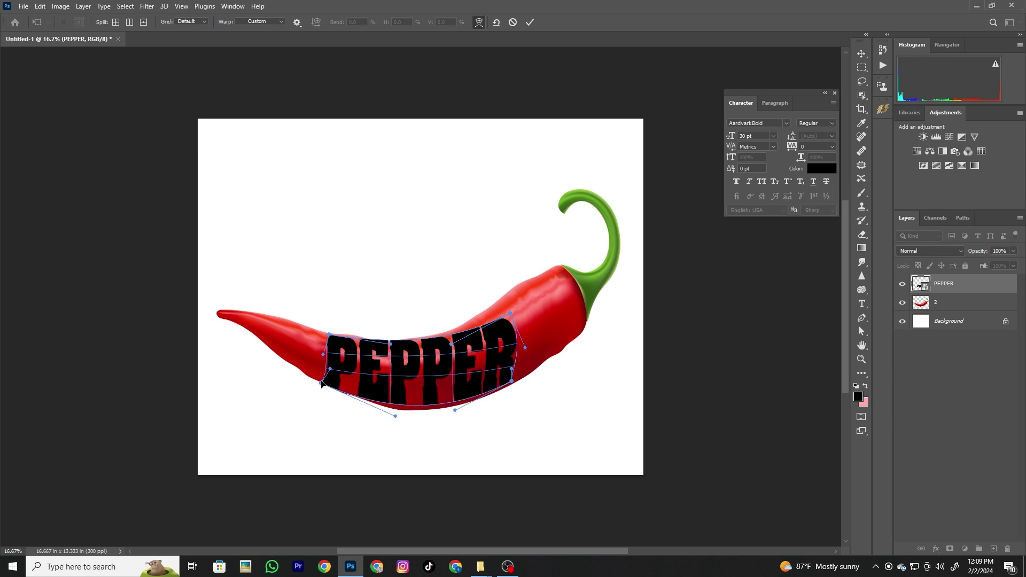
pyautogui.moveTo(321, 383); pyautogui.dragTo(320, 379)
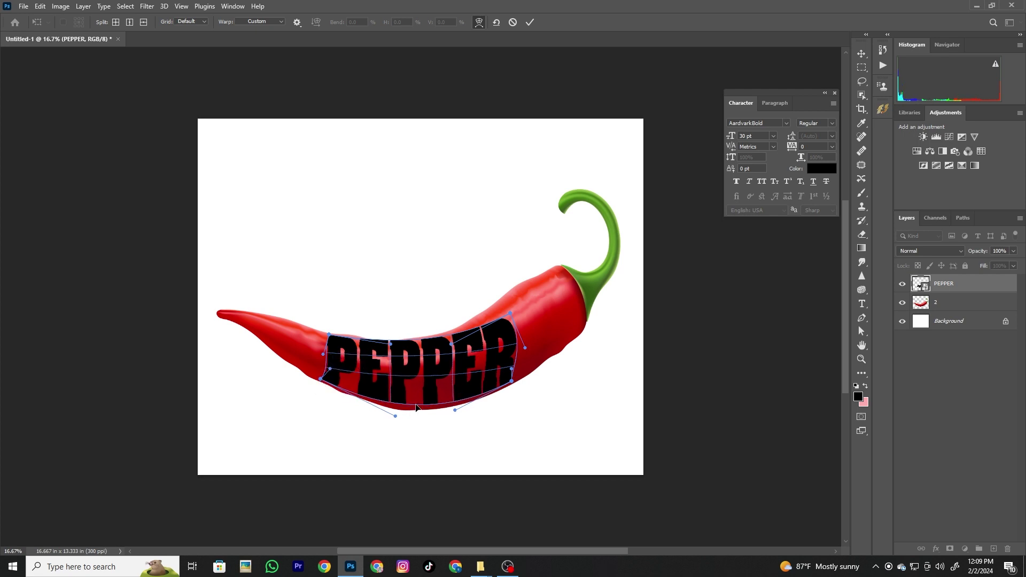
pyautogui.moveTo(416, 407); pyautogui.dragTo(418, 413)
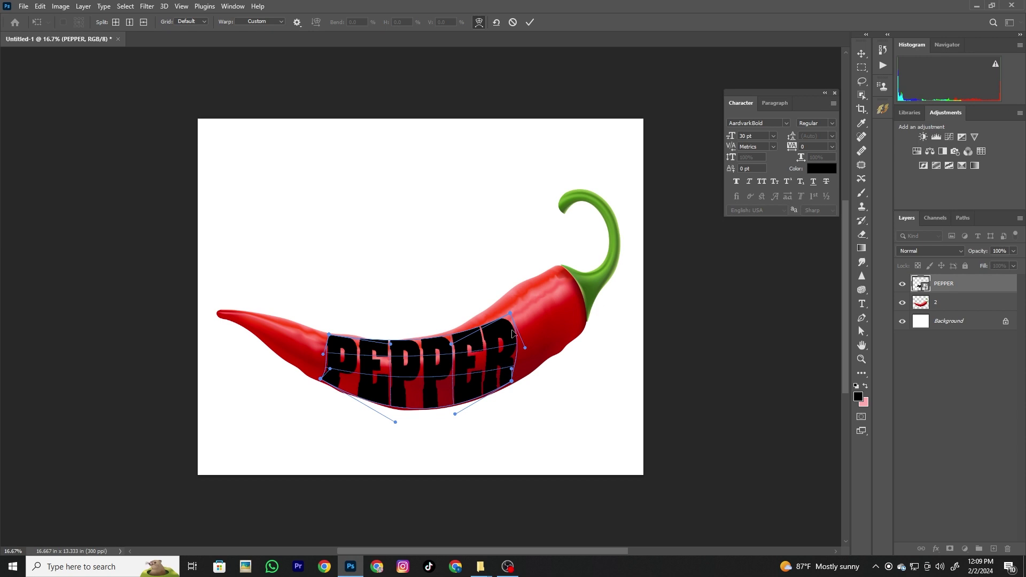
# Stretch the ER letters along the chili and refine the letter tops and bottoms
pyautogui.moveTo(512, 317); pyautogui.dragTo(510, 299)
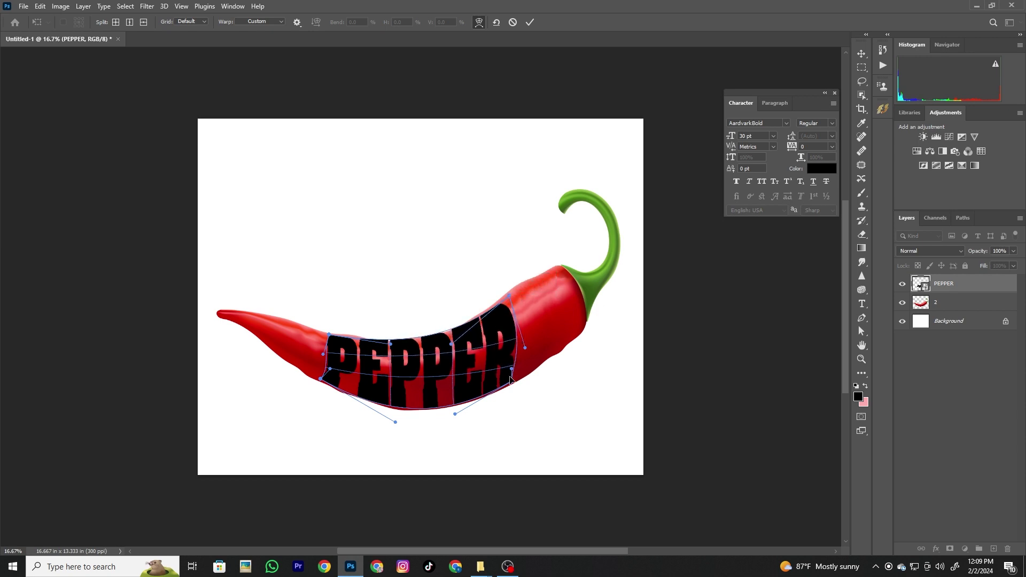
pyautogui.moveTo(513, 382); pyautogui.dragTo(521, 377)
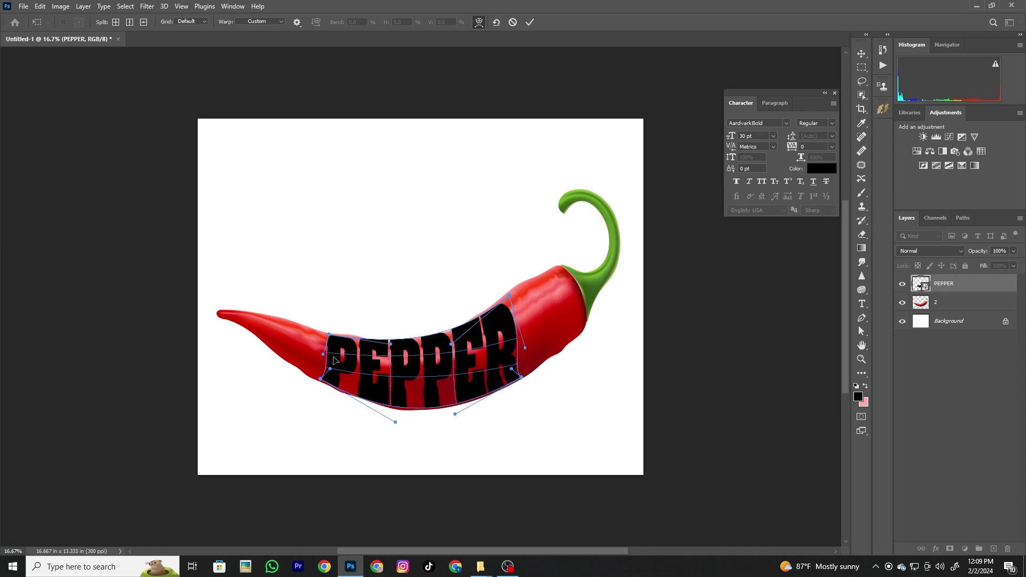
pyautogui.moveTo(323, 354); pyautogui.dragTo(320, 353)
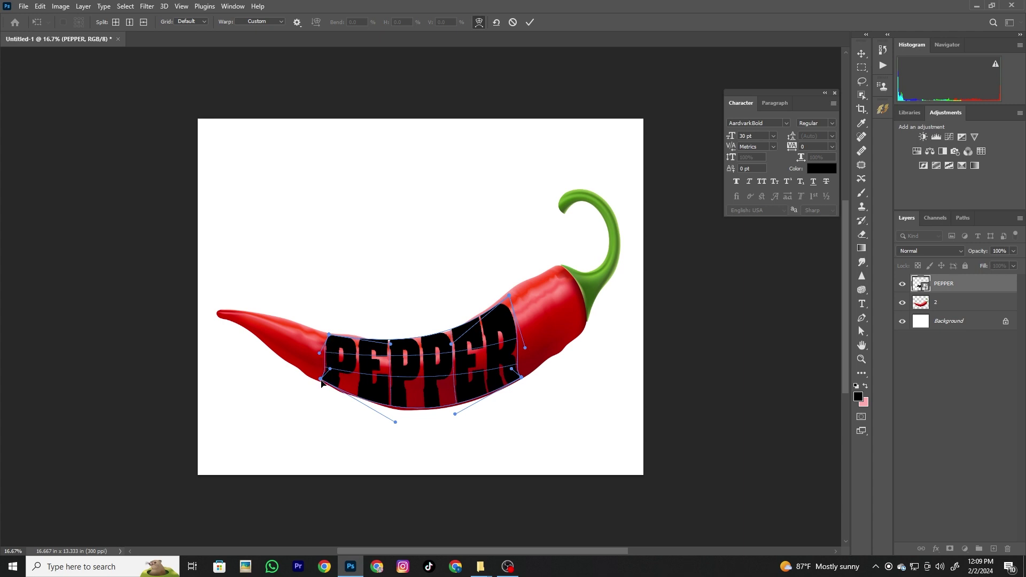
pyautogui.moveTo(322, 381); pyautogui.dragTo(321, 367)
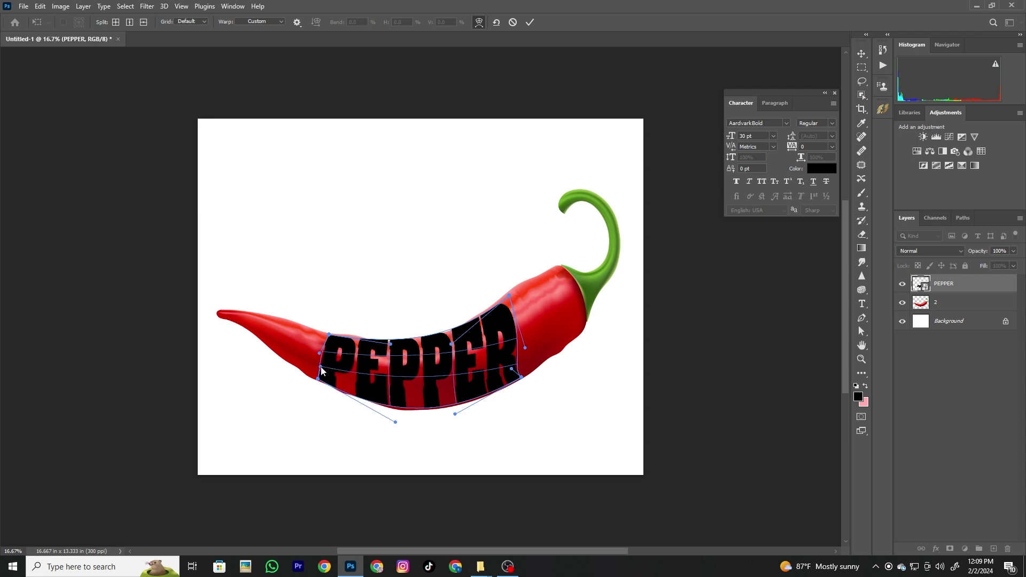
pyautogui.moveTo(522, 355); pyautogui.dragTo(524, 354)
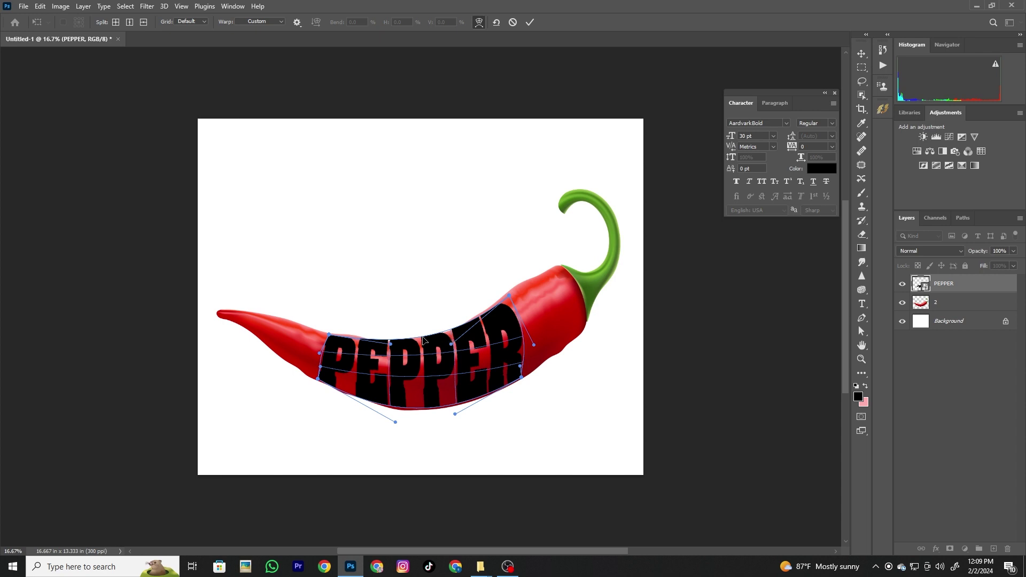
pyautogui.moveTo(424, 339); pyautogui.dragTo(423, 343)
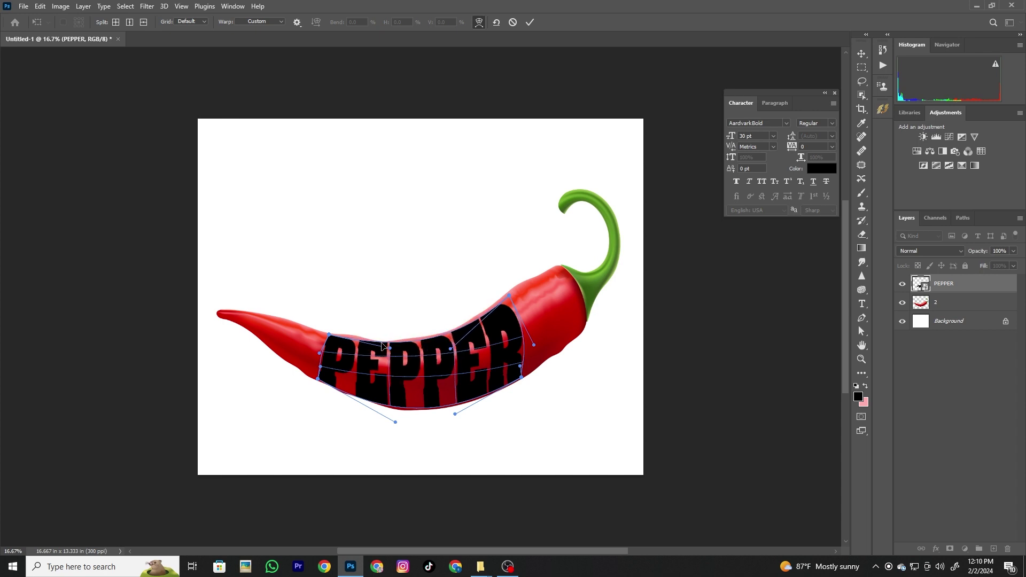
pyautogui.moveTo(382, 346); pyautogui.dragTo(380, 347)
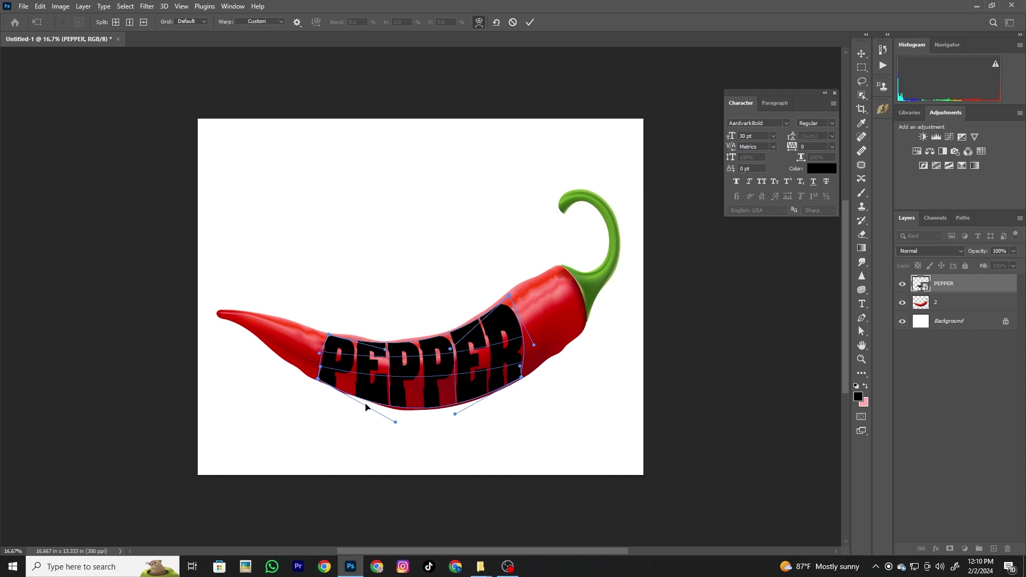
pyautogui.moveTo(358, 398); pyautogui.dragTo(360, 400)
pyautogui.moveTo(406, 412); pyautogui.dragTo(408, 413)
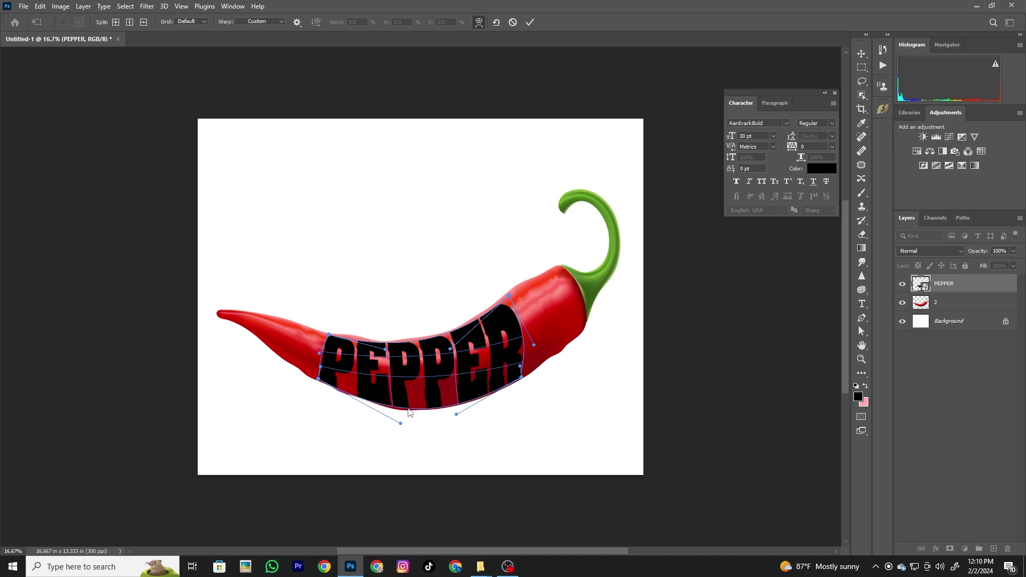
pyautogui.moveTo(525, 346); pyautogui.dragTo(530, 350)
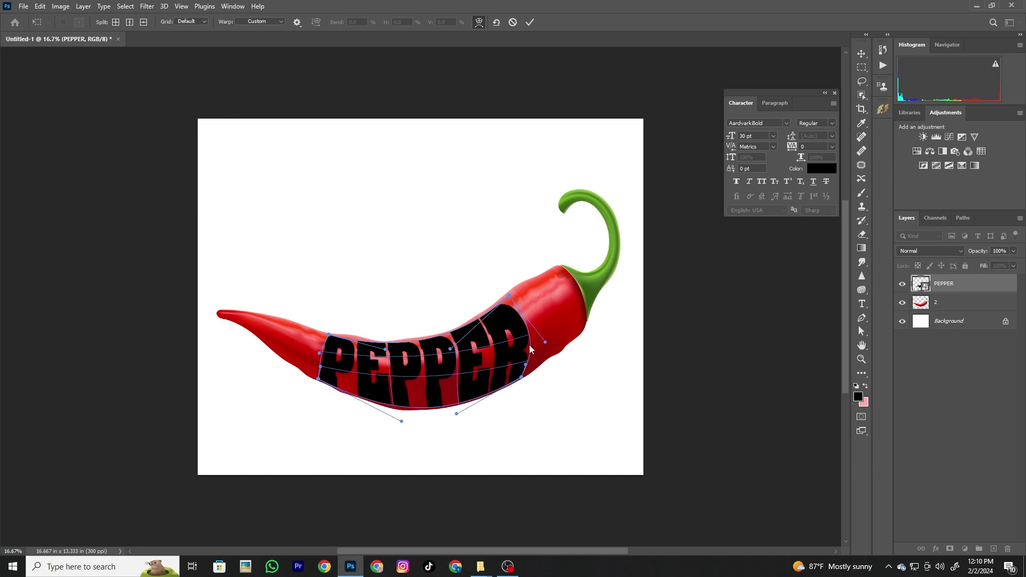
# Fine-tune the warp mesh: adjust the letter tops, stretch the R right, pull bottoms to the chili's edge
pyautogui.moveTo(510, 299); pyautogui.dragTo(508, 298)
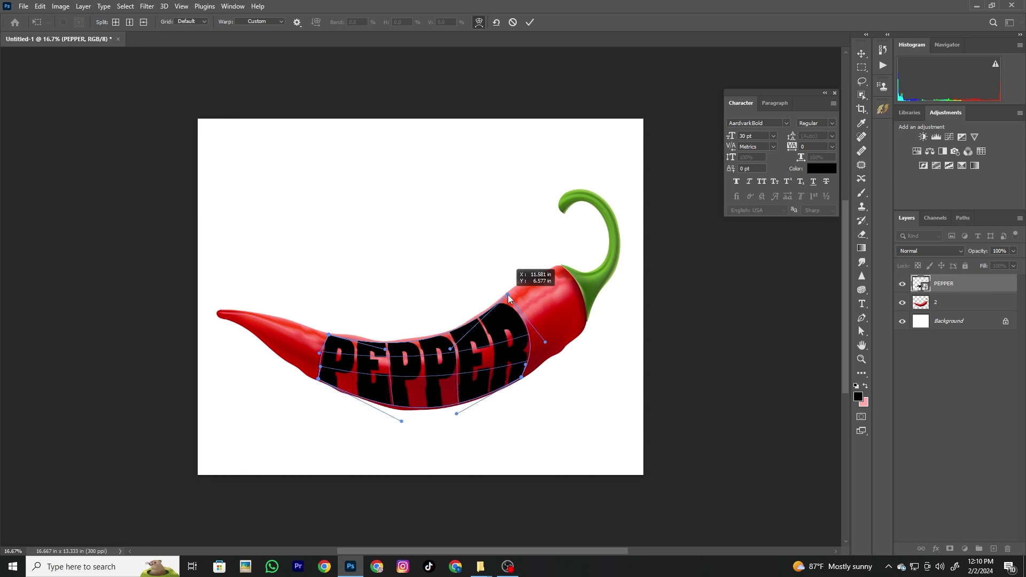
pyautogui.moveTo(416, 341); pyautogui.dragTo(418, 344)
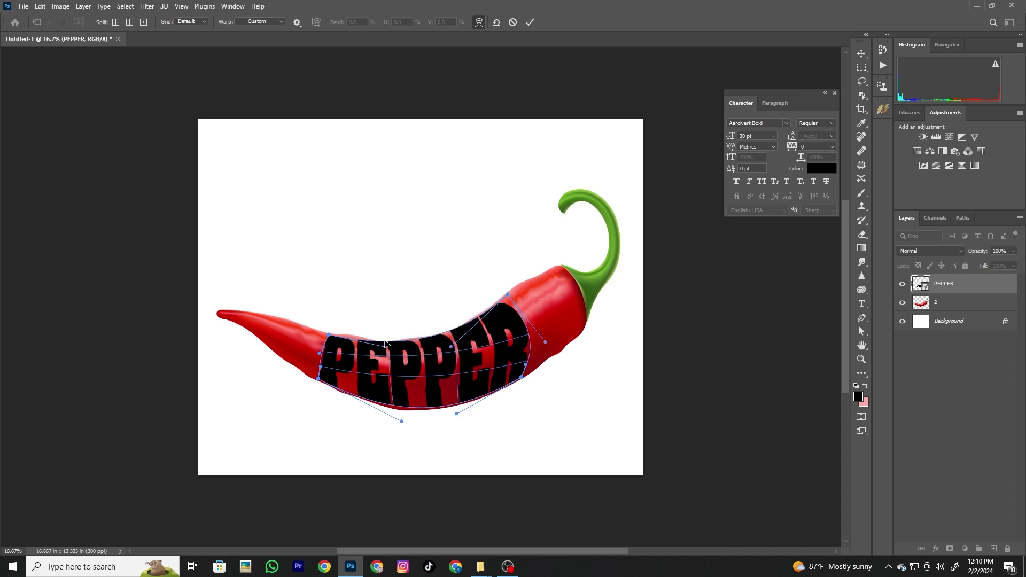
pyautogui.moveTo(383, 343)
pyautogui.mouseDown()
pyautogui.moveTo(321, 333)
pyautogui.moveTo(380, 349)
pyautogui.mouseUp()
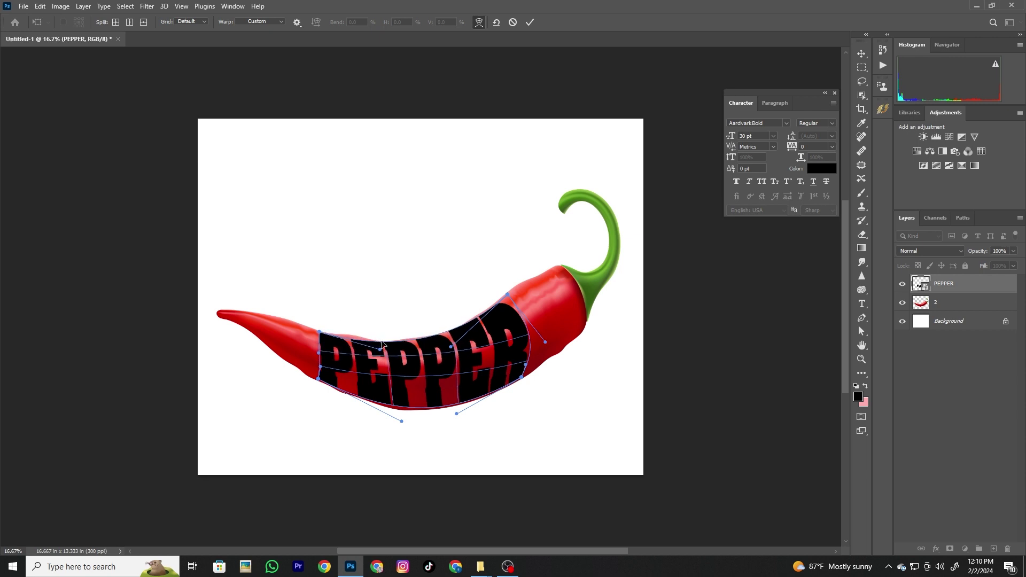
pyautogui.moveTo(381, 345); pyautogui.dragTo(387, 348)
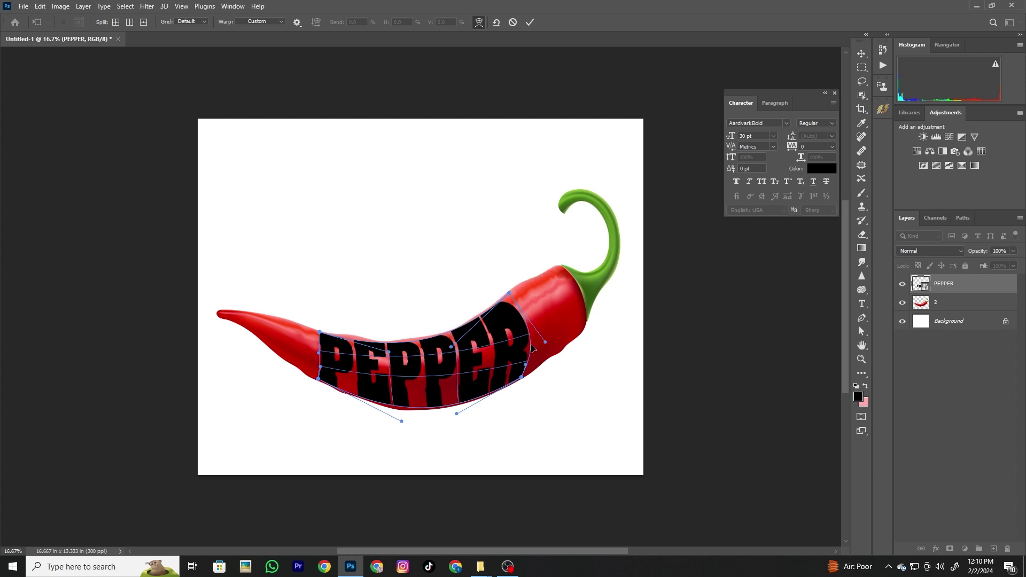
pyautogui.moveTo(522, 379); pyautogui.dragTo(530, 377)
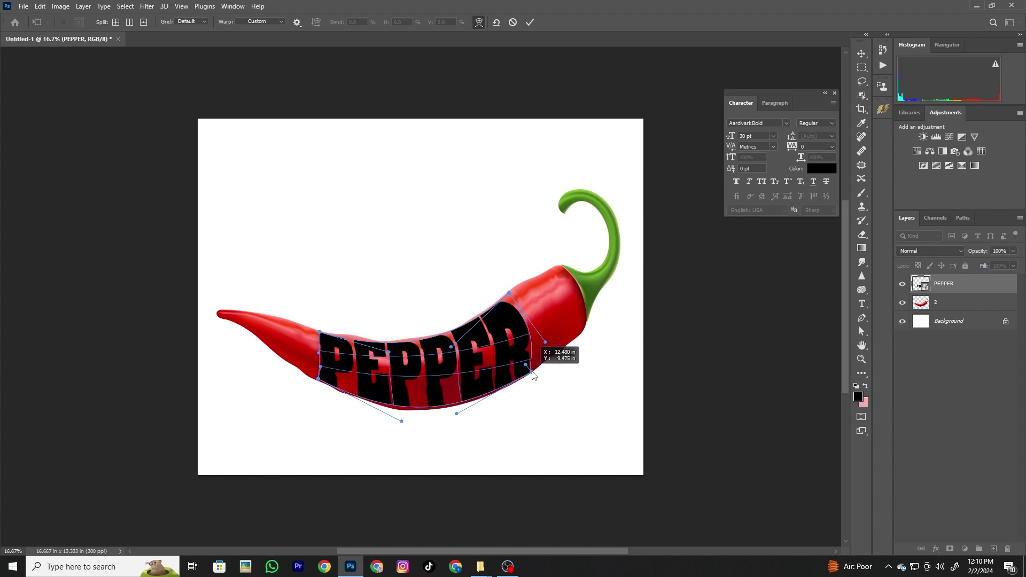
pyautogui.moveTo(529, 374); pyautogui.dragTo(538, 348)
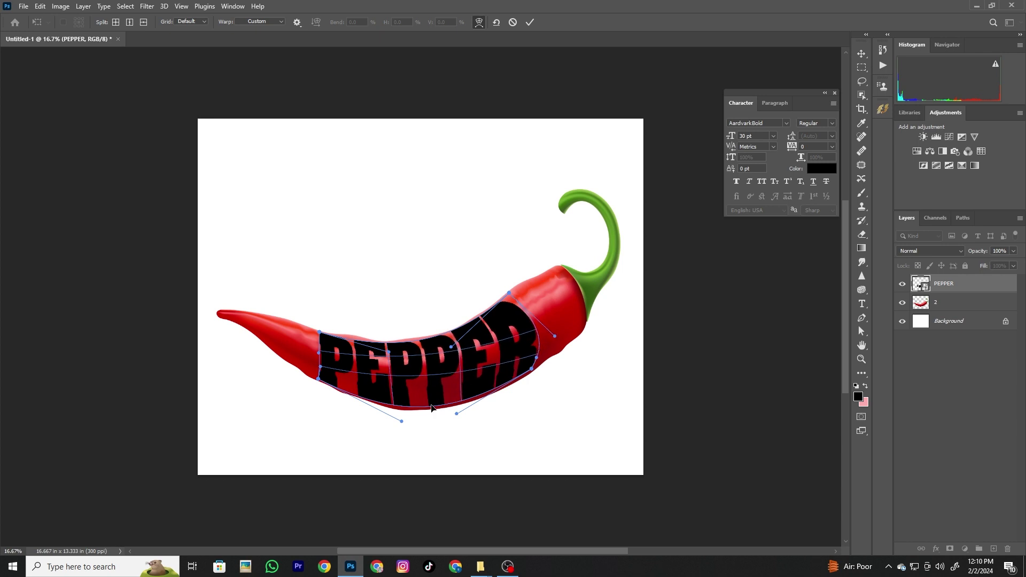
pyautogui.moveTo(422, 409); pyautogui.dragTo(417, 411)
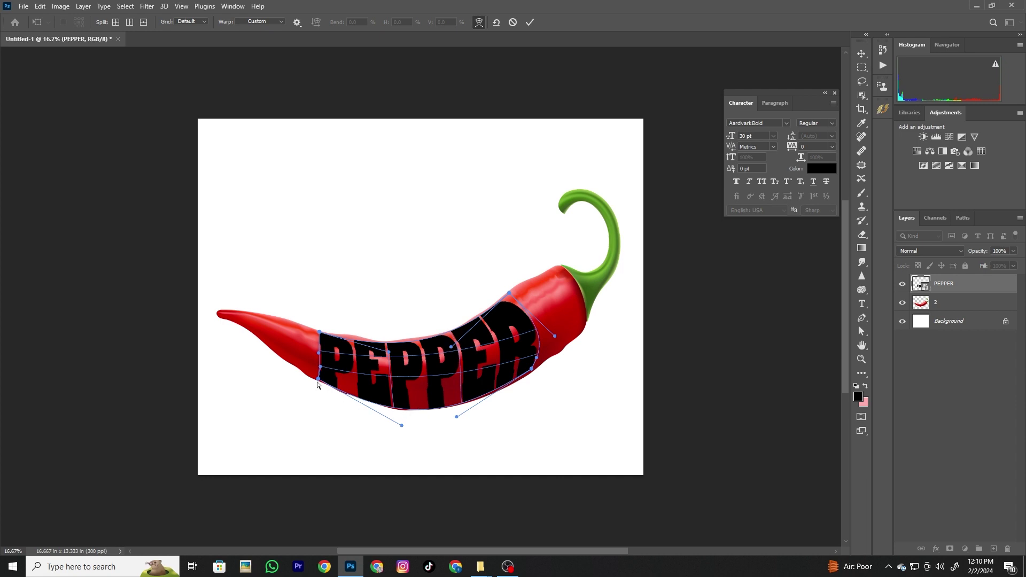
pyautogui.moveTo(318, 380); pyautogui.dragTo(317, 375)
# Apply the warp, duplicate the chili above PEPPER and clip the copy into the text
pyautogui.press('Return')
pyautogui.click(942, 305)
pyautogui.hotkey('ctrl', 'j')
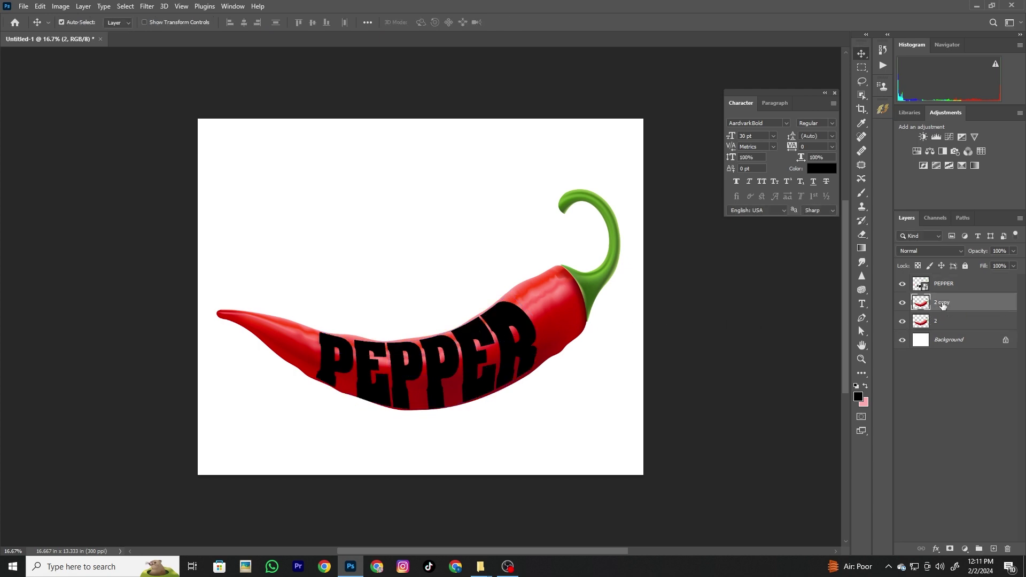
pyautogui.moveTo(940, 282); pyautogui.dragTo(941, 280)
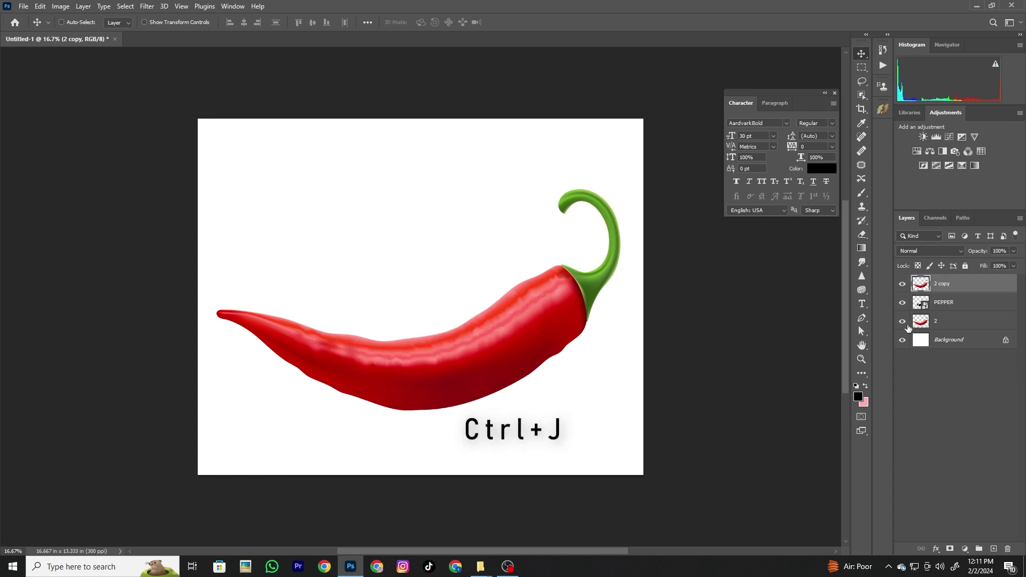
pyautogui.click(903, 322)
pyautogui.press('ctrl')
pyautogui.hotkey('ctrl', 'alt', 'g')
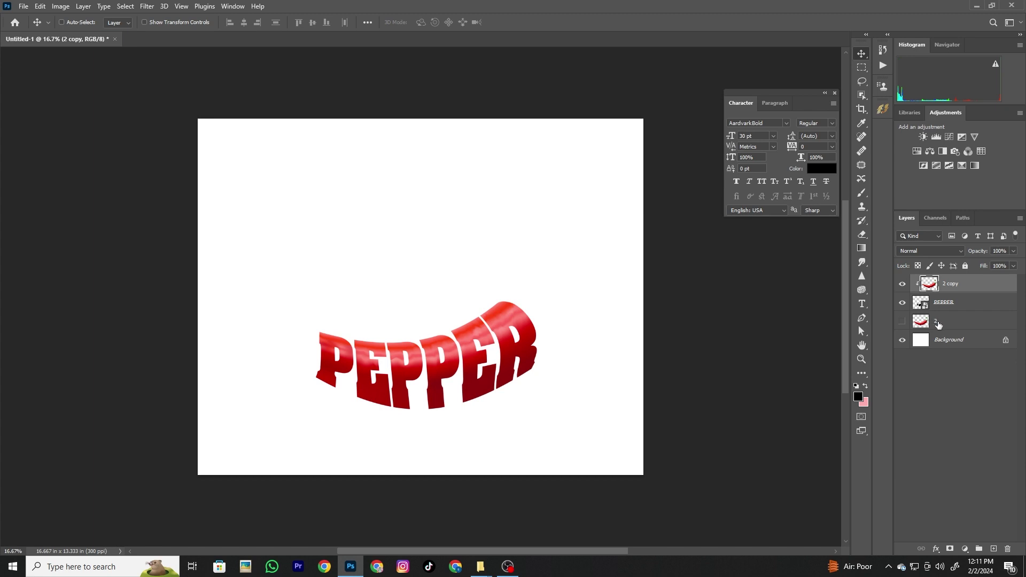
# Show the original chili layer and give it an inverted black layer mask
pyautogui.click(938, 323)
pyautogui.click(902, 322)
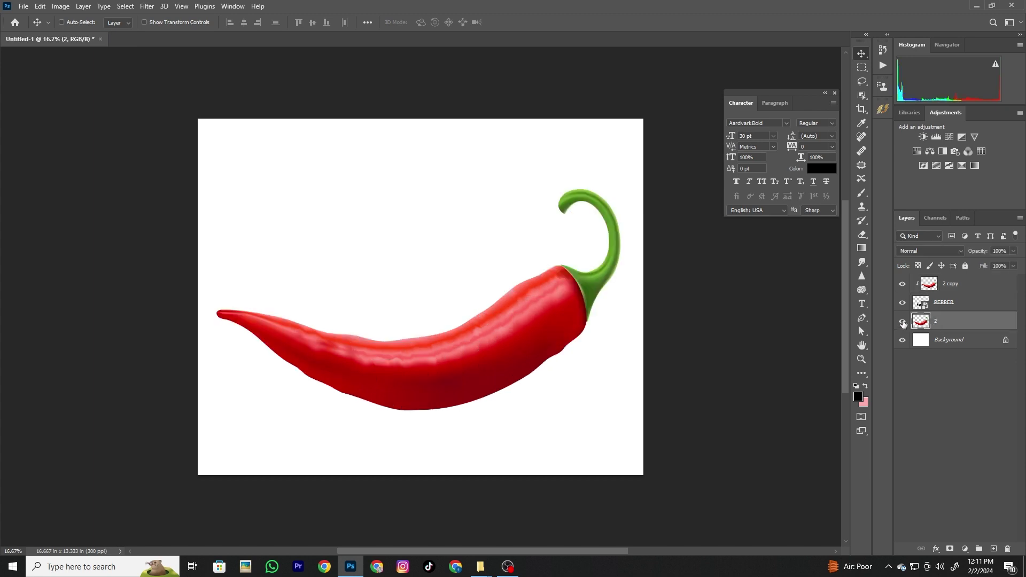
pyautogui.click(950, 548)
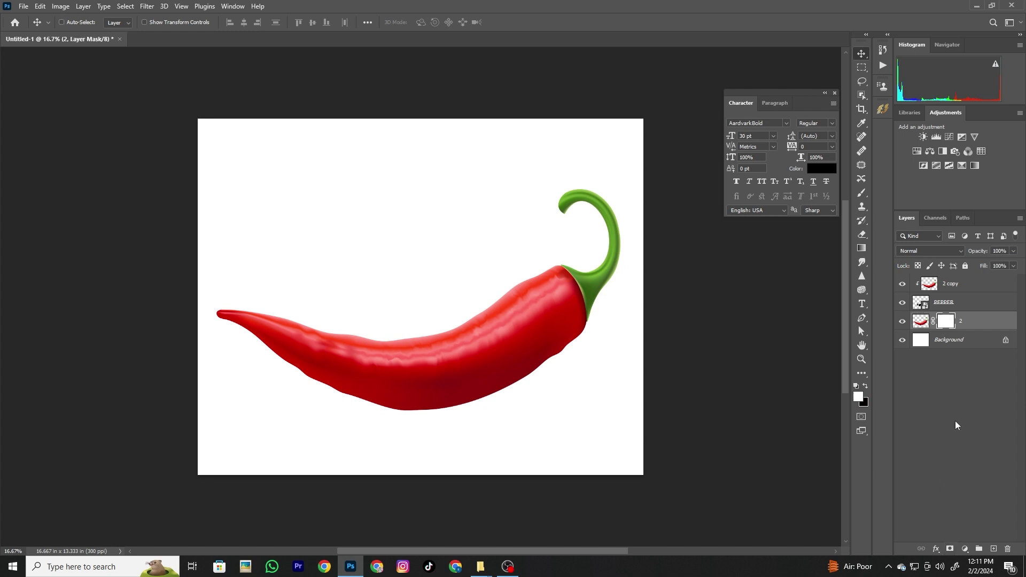
pyautogui.hotkey('ctrl', 'i')
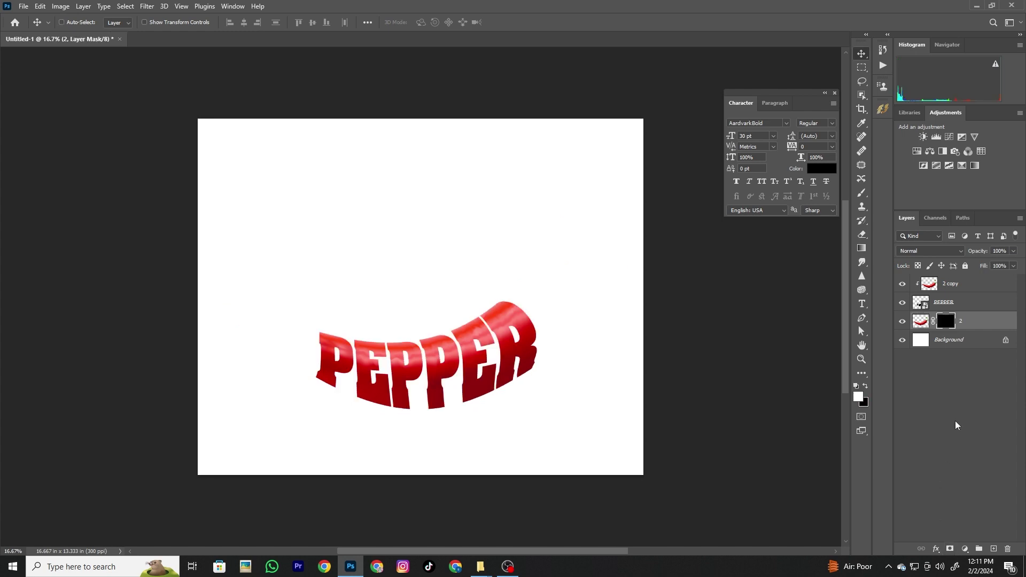
# Paint white on the chili's mask with an ~86 px brush to reveal the tip and body above the R
pyautogui.press('b')
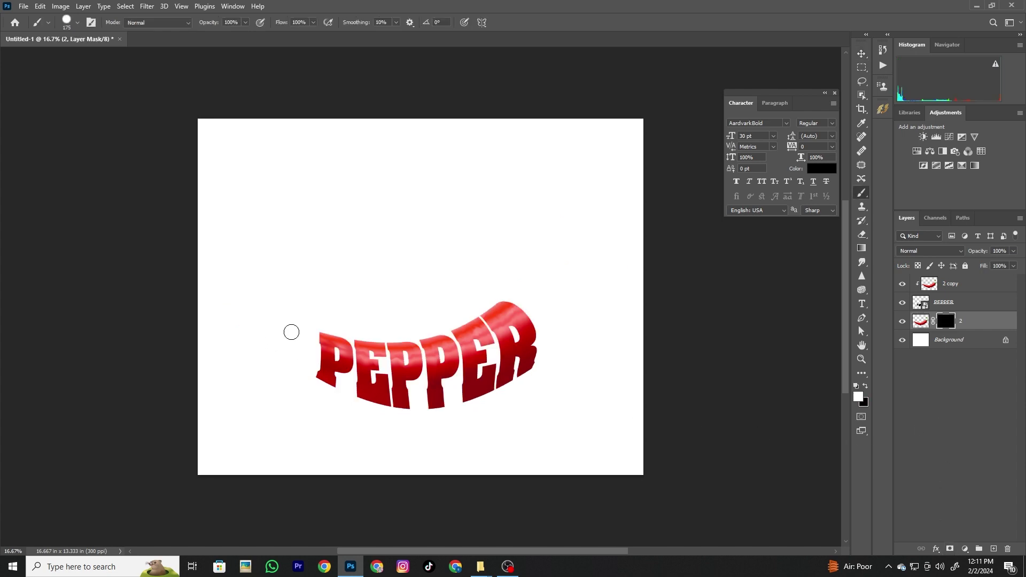
pyautogui.rightClick(291, 332)
pyautogui.moveTo(392, 360); pyautogui.dragTo(377, 360)
pyautogui.moveTo(316, 374); pyautogui.dragTo(270, 329)
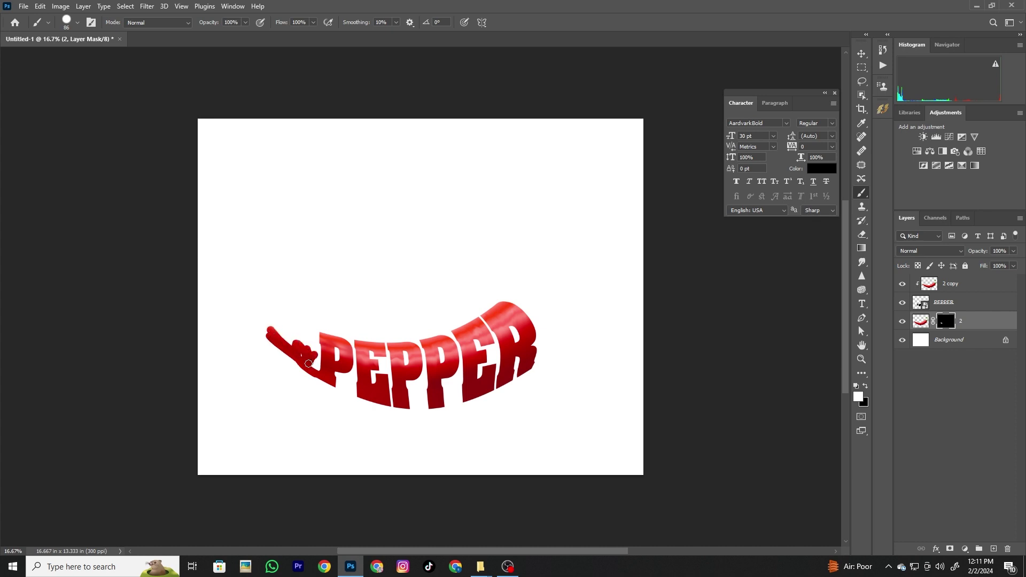
pyautogui.press(']')
pyautogui.moveTo(315, 365)
pyautogui.mouseDown()
pyautogui.moveTo(300, 327)
pyautogui.moveTo(319, 336)
pyautogui.moveTo(236, 305)
pyautogui.moveTo(219, 311)
pyautogui.moveTo(307, 364)
pyautogui.moveTo(278, 339)
pyautogui.moveTo(283, 327)
pyautogui.moveTo(299, 335)
pyautogui.moveTo(283, 321)
pyautogui.moveTo(297, 327)
pyautogui.moveTo(236, 313)
pyautogui.moveTo(316, 369)
pyautogui.moveTo(235, 317)
pyautogui.moveTo(332, 383)
pyautogui.moveTo(304, 373)
pyautogui.mouseUp()
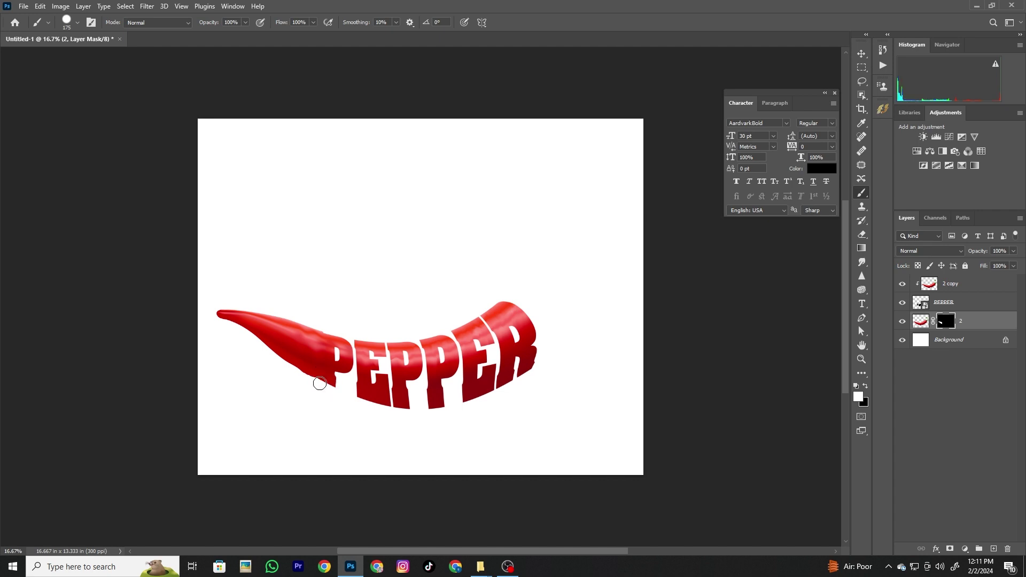
pyautogui.press('[')
pyautogui.press('[')
pyautogui.press('[')
pyautogui.moveTo(510, 302)
pyautogui.mouseDown()
pyautogui.moveTo(550, 278)
pyautogui.moveTo(504, 305)
pyautogui.moveTo(531, 280)
pyautogui.mouseUp()
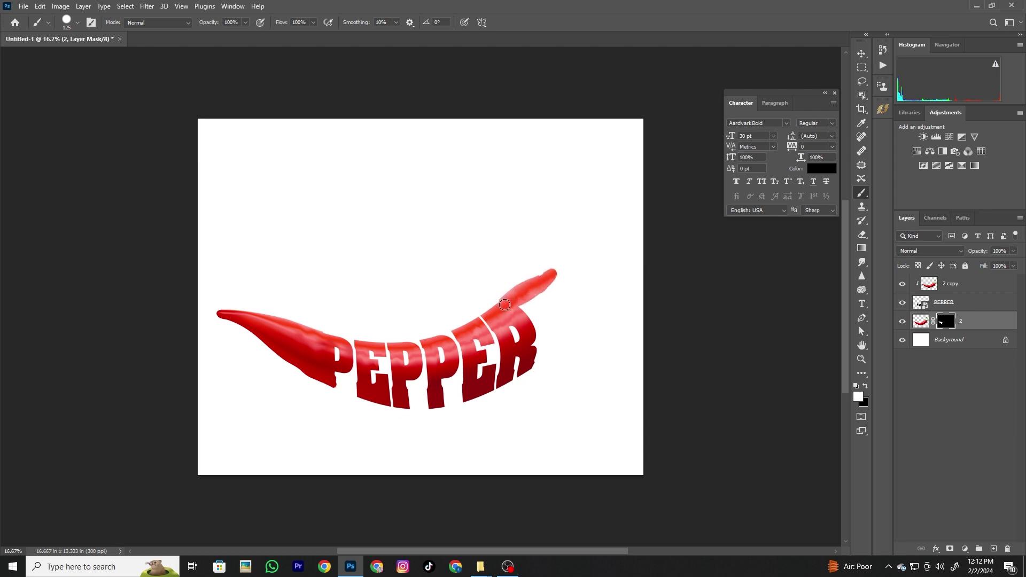
# Paint the mask with a 250 px brush to reveal the chili's right end and green stem
pyautogui.moveTo(532, 330)
pyautogui.mouseDown()
pyautogui.moveTo(525, 306)
pyautogui.moveTo(534, 369)
pyautogui.moveTo(533, 340)
pyautogui.moveTo(558, 347)
pyautogui.moveTo(543, 353)
pyautogui.moveTo(568, 306)
pyautogui.moveTo(547, 310)
pyautogui.moveTo(543, 341)
pyautogui.moveTo(582, 318)
pyautogui.moveTo(604, 286)
pyautogui.moveTo(535, 275)
pyautogui.moveTo(593, 300)
pyautogui.moveTo(609, 246)
pyautogui.moveTo(604, 200)
pyautogui.moveTo(554, 183)
pyautogui.moveTo(598, 253)
pyautogui.mouseUp()
pyautogui.press(']')
pyautogui.press(']')
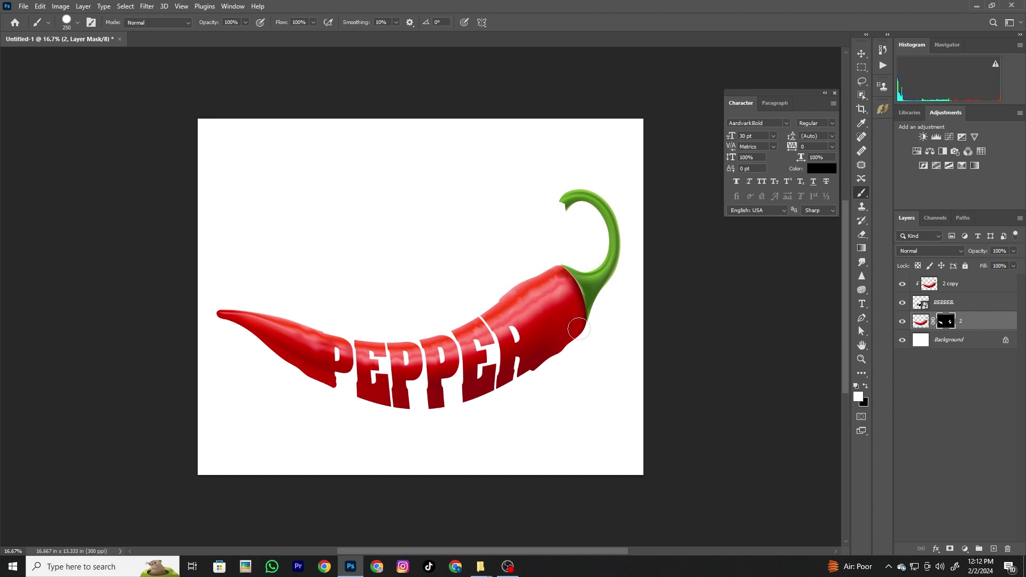
pyautogui.moveTo(578, 328); pyautogui.dragTo(607, 266)
pyautogui.press('[')
pyautogui.press('[')
pyautogui.press('[')
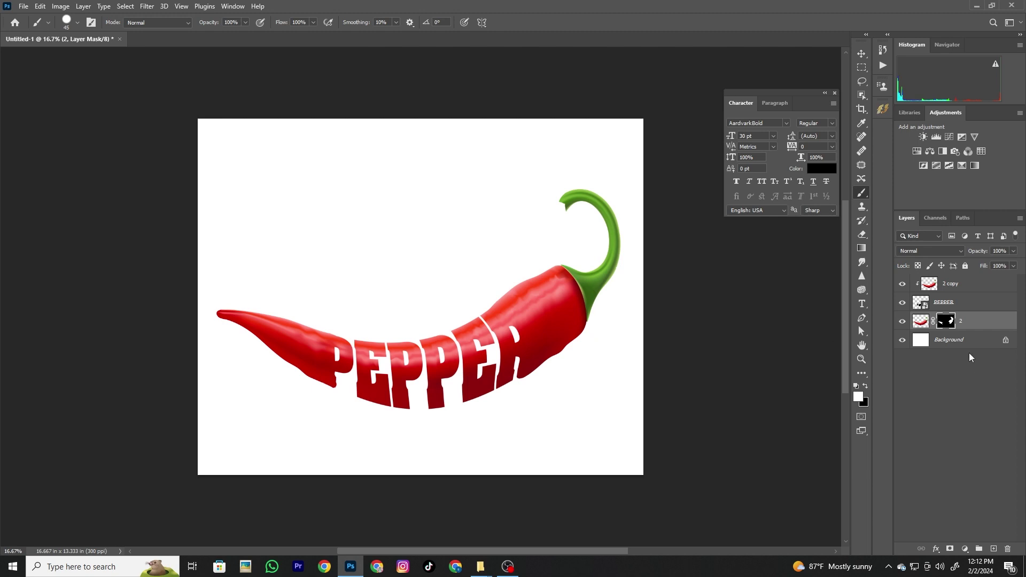
pyautogui.click(955, 344)
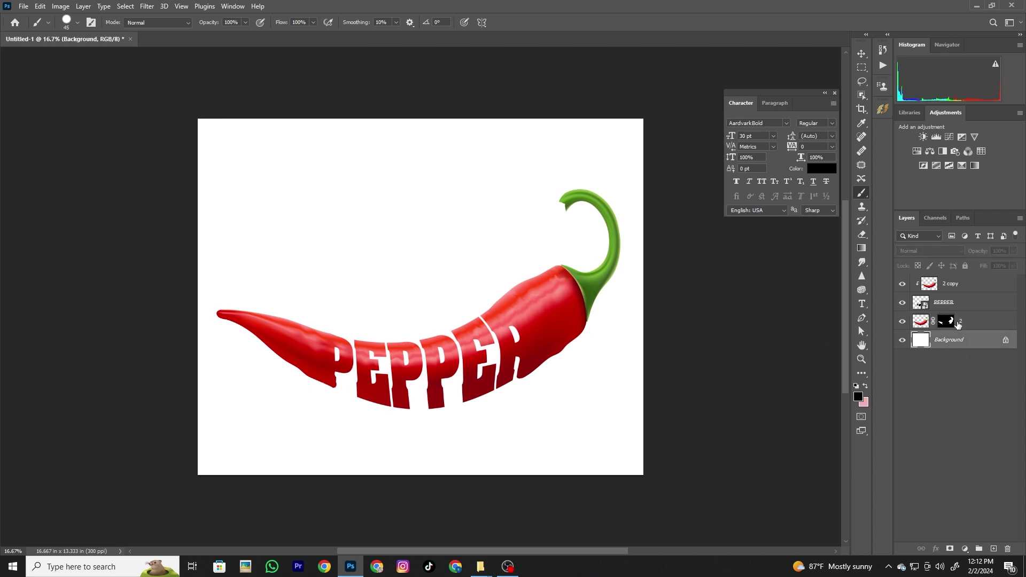